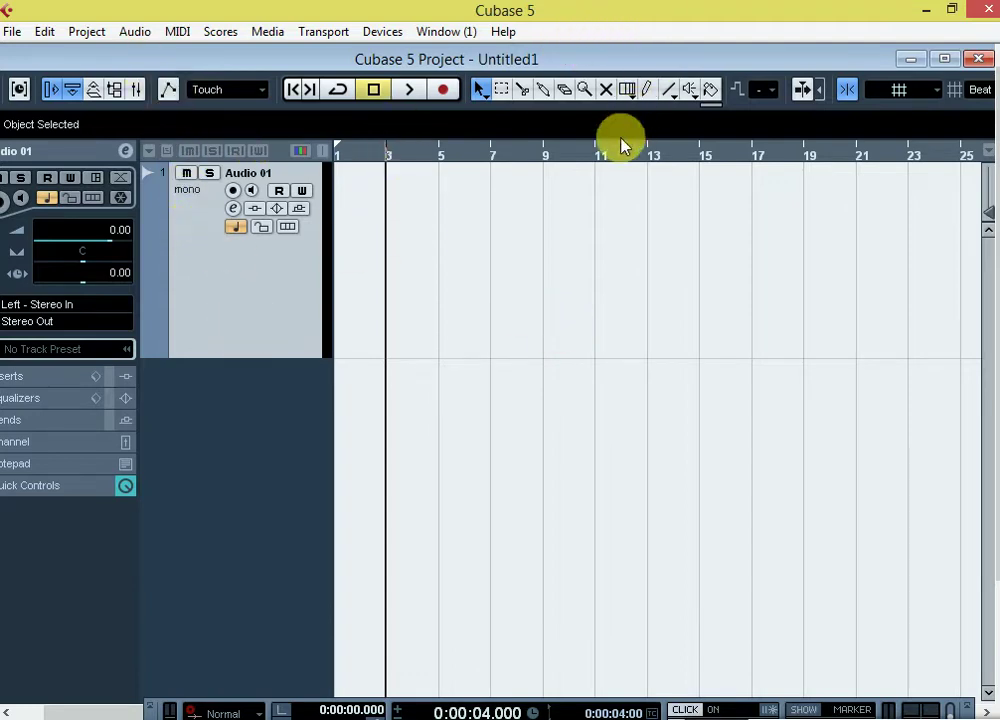
# - Open the Device Setup dialog to its MIDI port settings
pyautogui.click(378, 32)
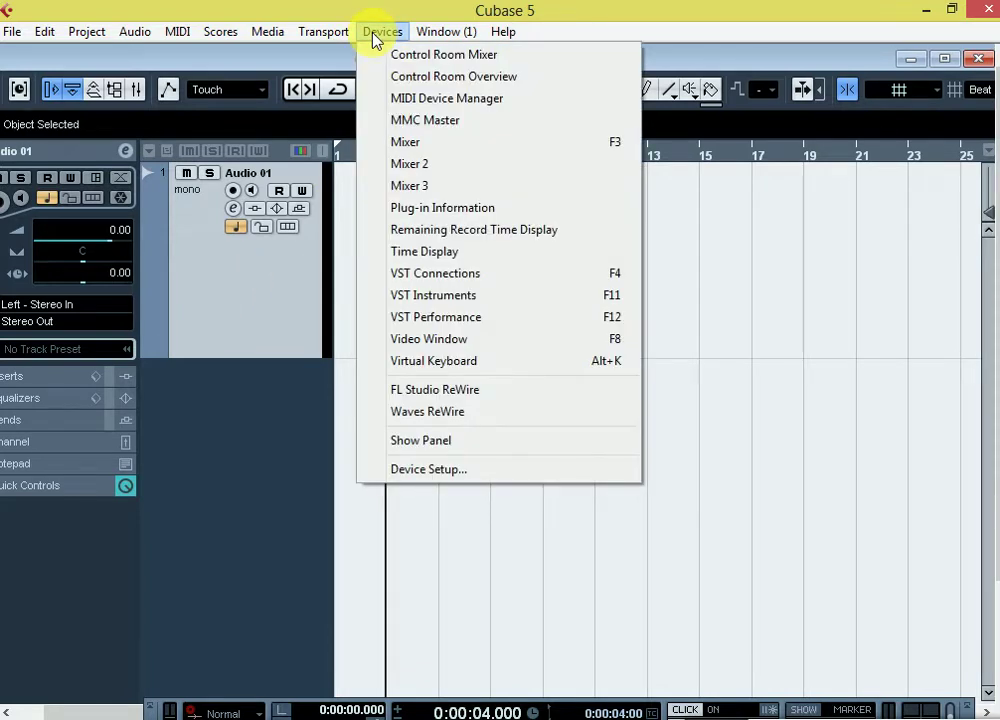
pyautogui.click(437, 470)
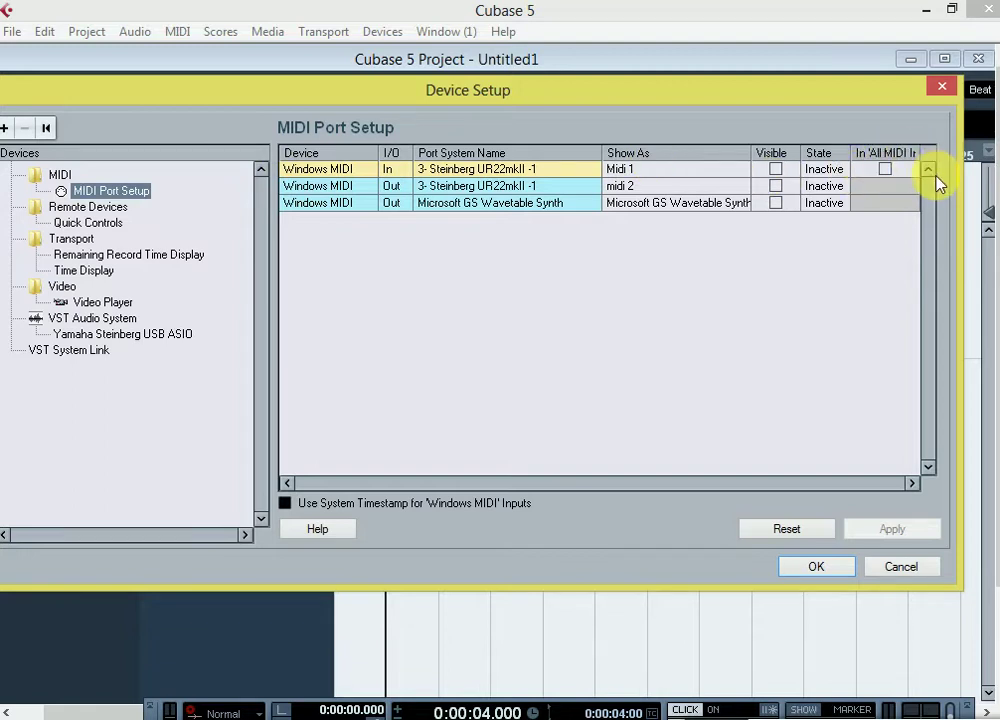
pyautogui.click(775, 169)
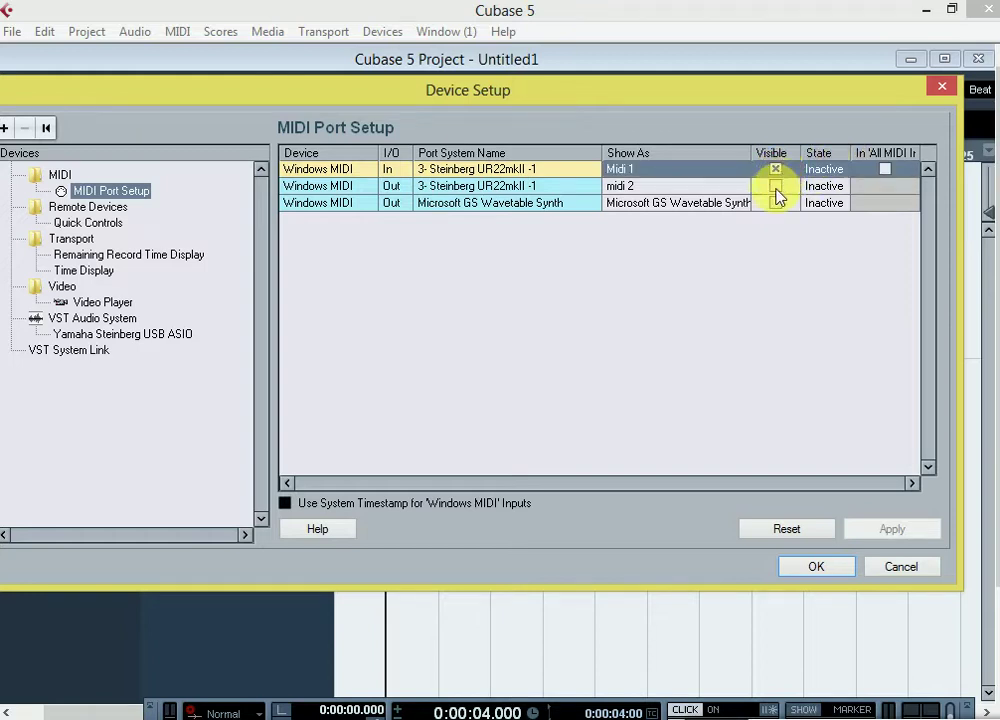
pyautogui.click(775, 186)
pyautogui.click(775, 203)
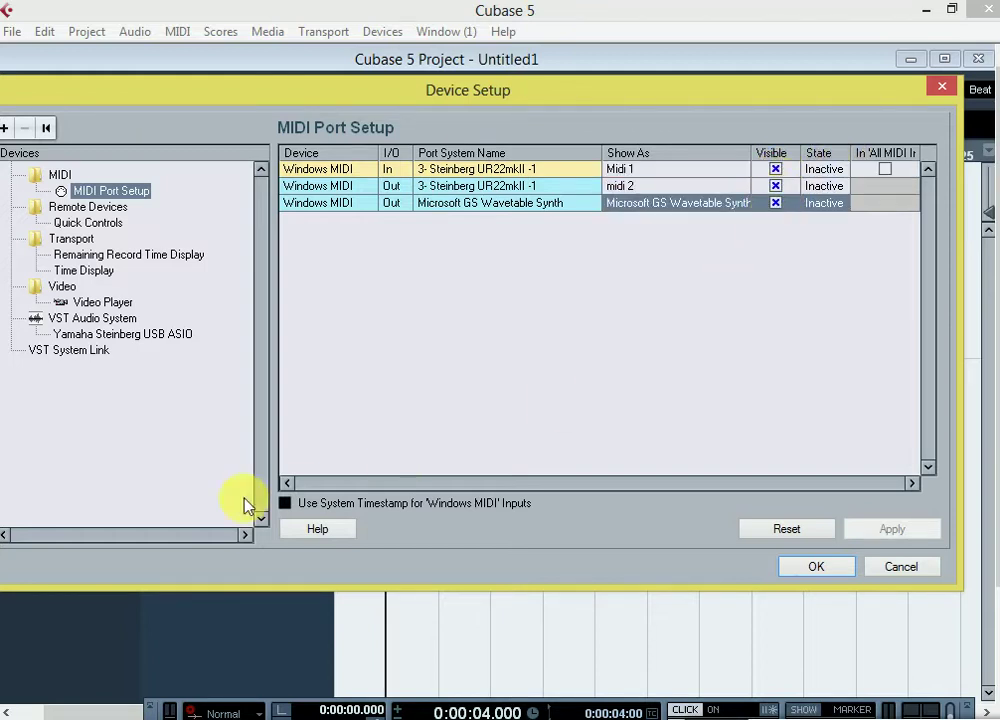
pyautogui.click(884, 170)
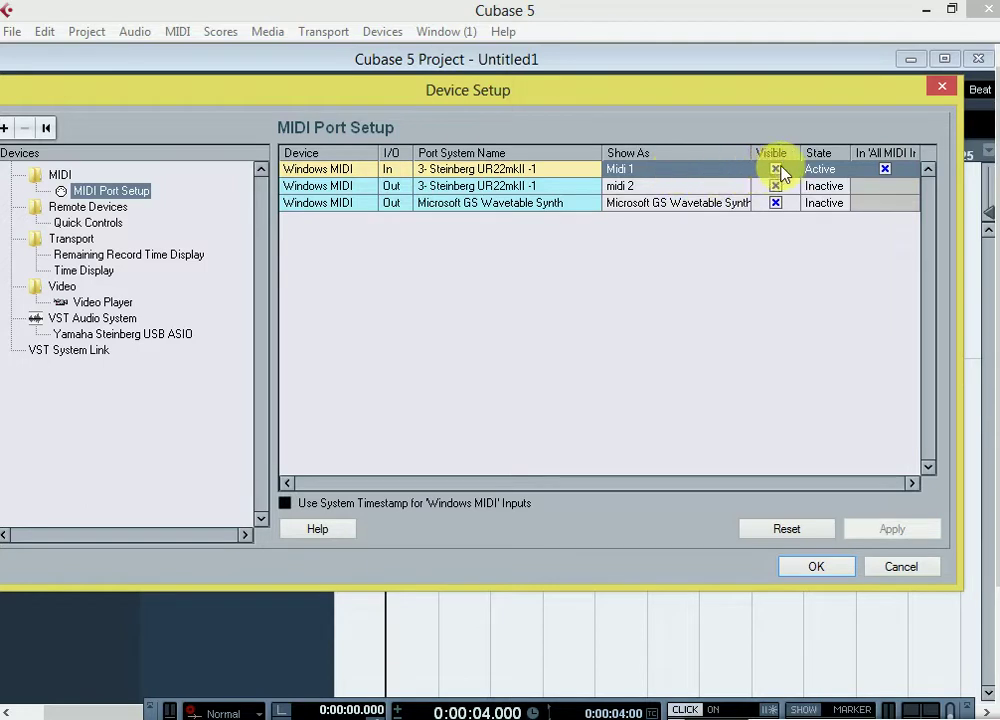
pyautogui.click(884, 170)
pyautogui.click(776, 169)
pyautogui.click(776, 186)
pyautogui.click(776, 203)
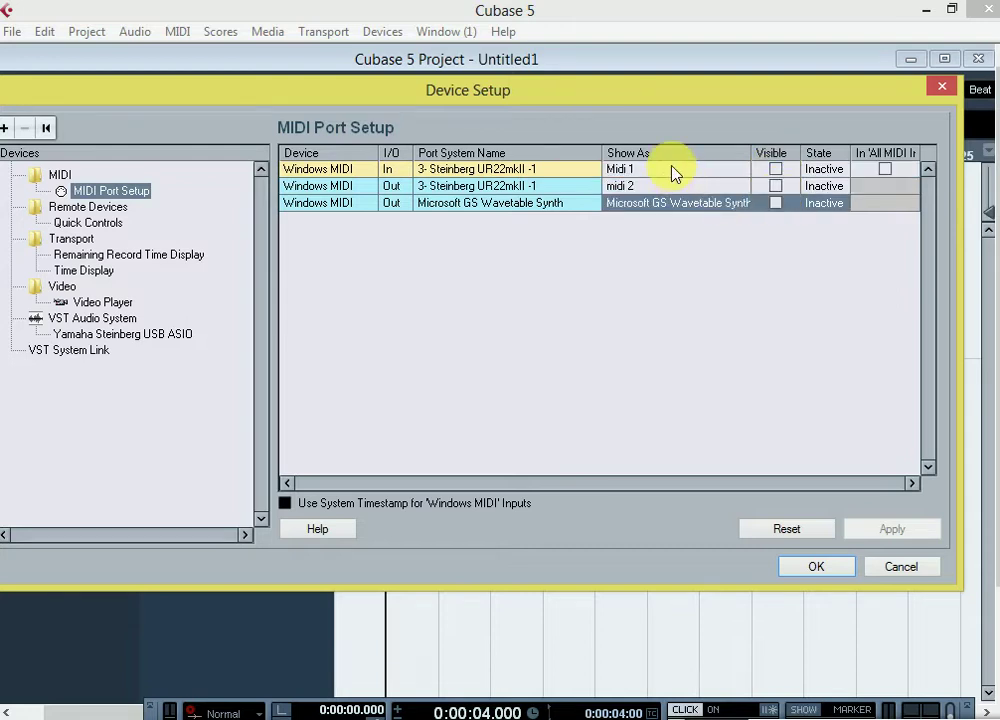
# - Change the display name of the Steinberg UR22mkII MIDI input port to the person's name followed by 1
pyautogui.doubleClick(648, 186)
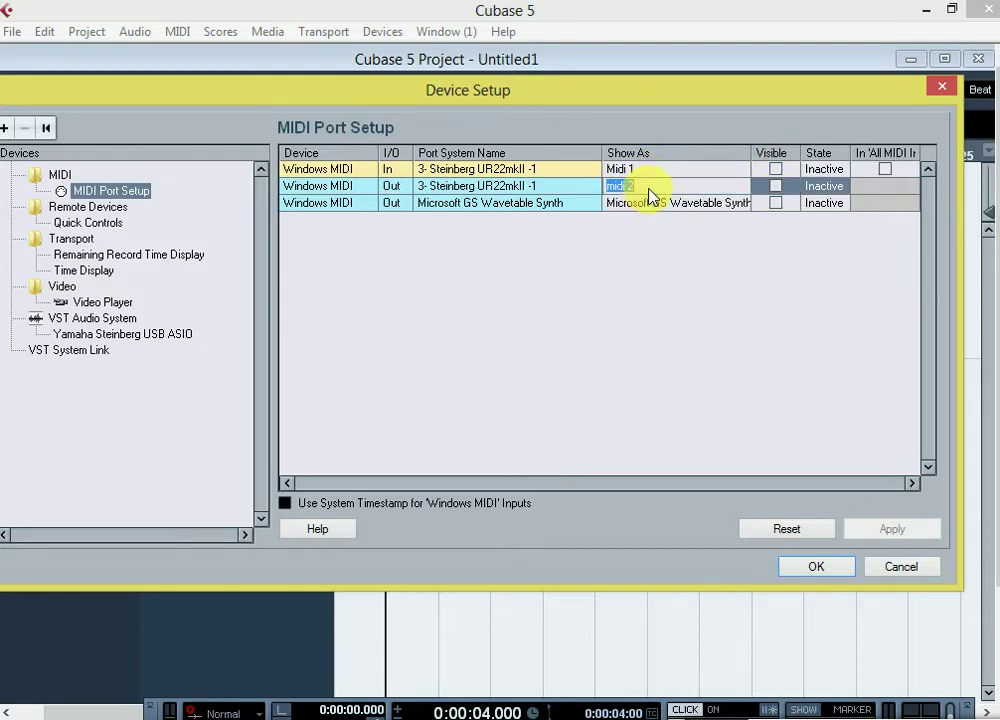
pyautogui.doubleClick(652, 170)
pyautogui.rightClick(650, 171)
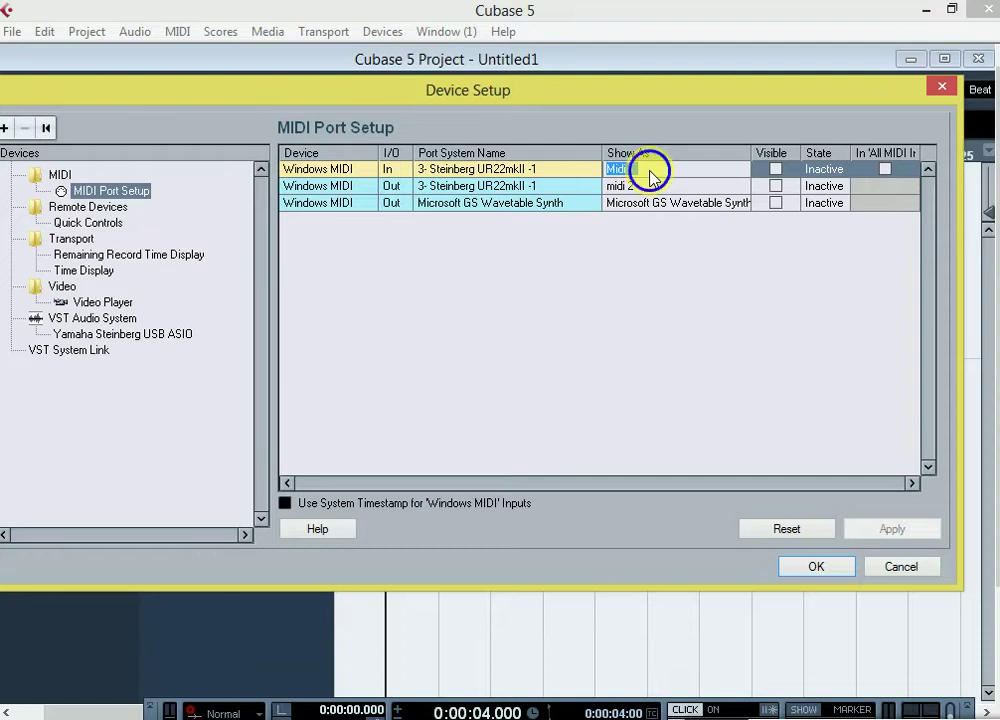
pyautogui.click(650, 174)
pyautogui.press('BackSpace')
pyautogui.press('BackSpace')
pyautogui.press('BackSpace')
pyautogui.press('BackSpace')
pyautogui.press('BackSpace')
pyautogui.press('BackSpace')
pyautogui.write('Albela ji 1')
# - Change the display name of the Steinberg UR22mkII MIDI output port to the person's name followed by 2
pyautogui.doubleClick(660, 188)
pyautogui.rightClick(661, 188)
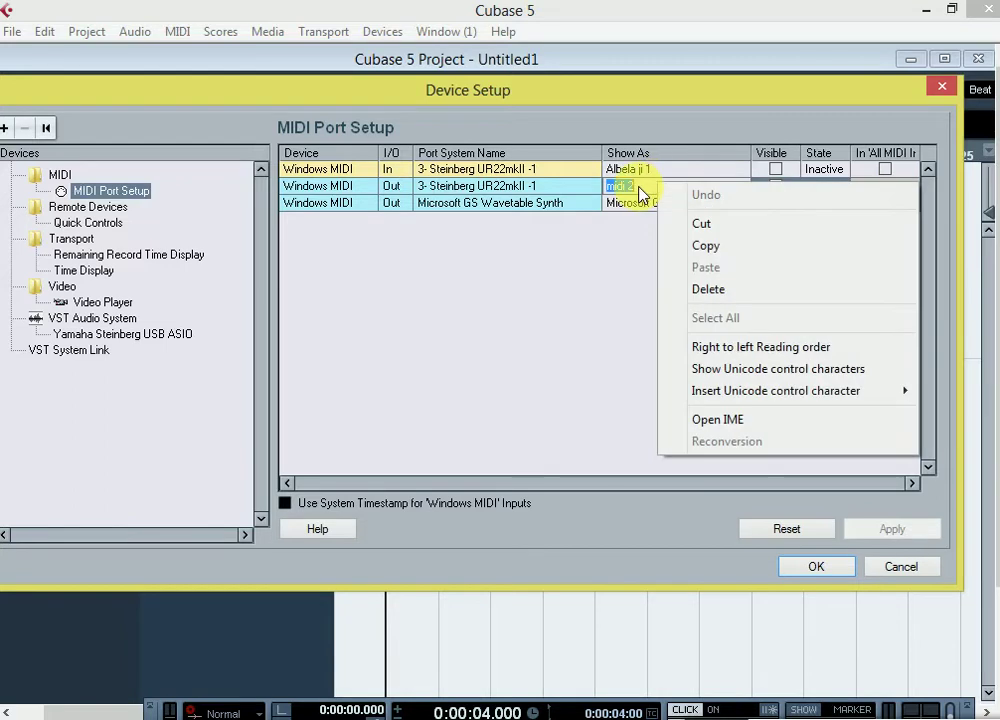
pyautogui.click(640, 192)
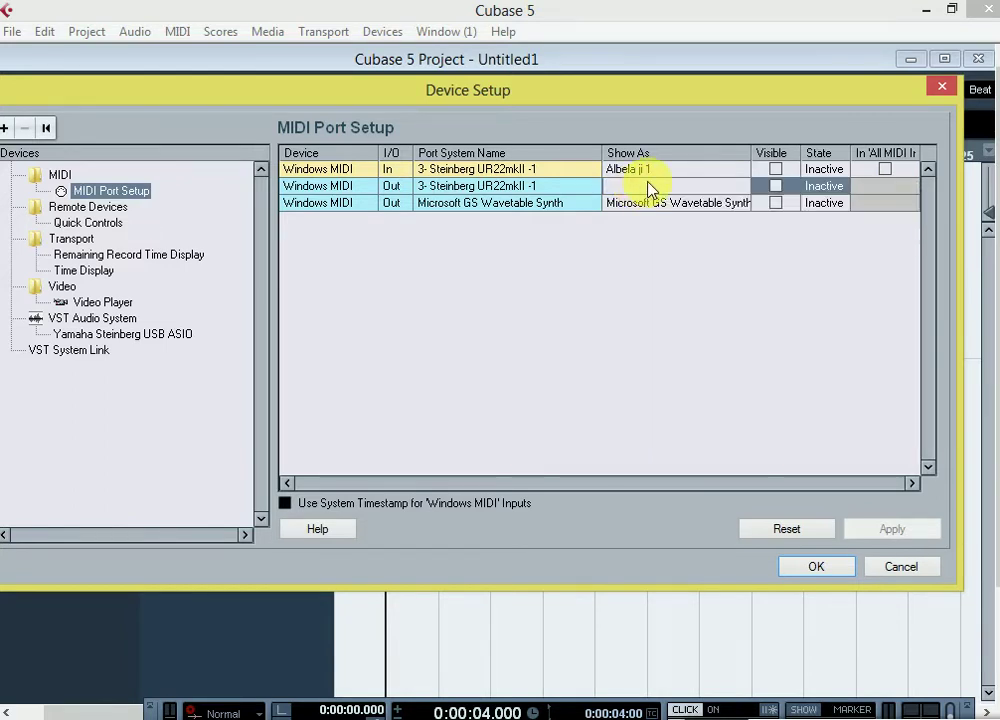
pyautogui.write('Albela ji 2')
pyautogui.press('Tab')
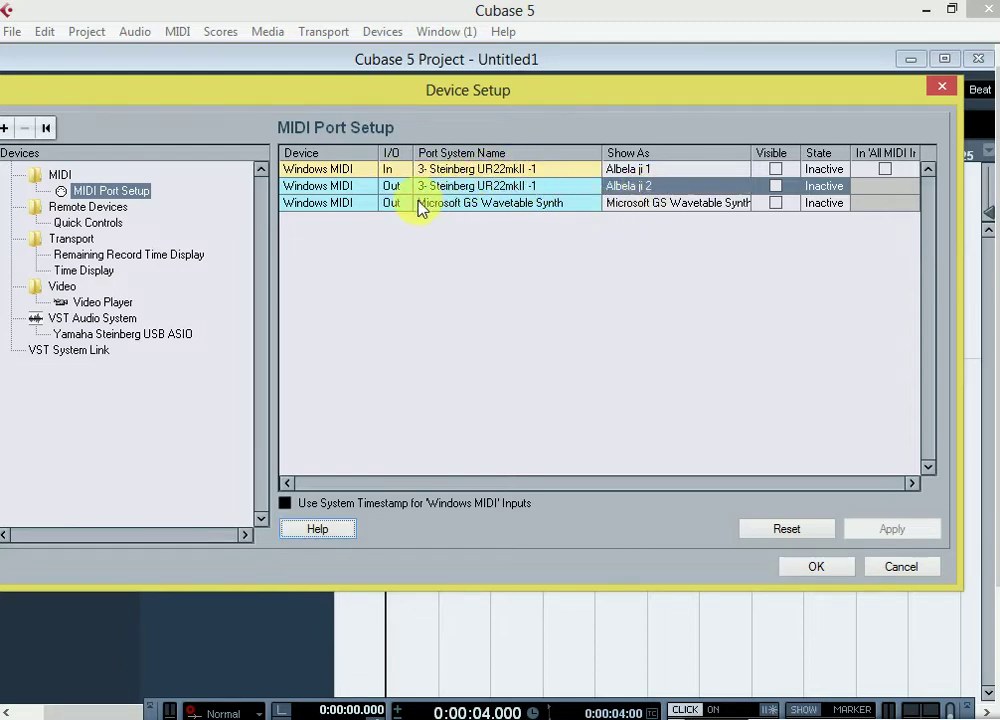
# - Make all three MIDI ports visible, include the Steinberg input in All MIDI Inputs, and accept the device setup
pyautogui.click(776, 170)
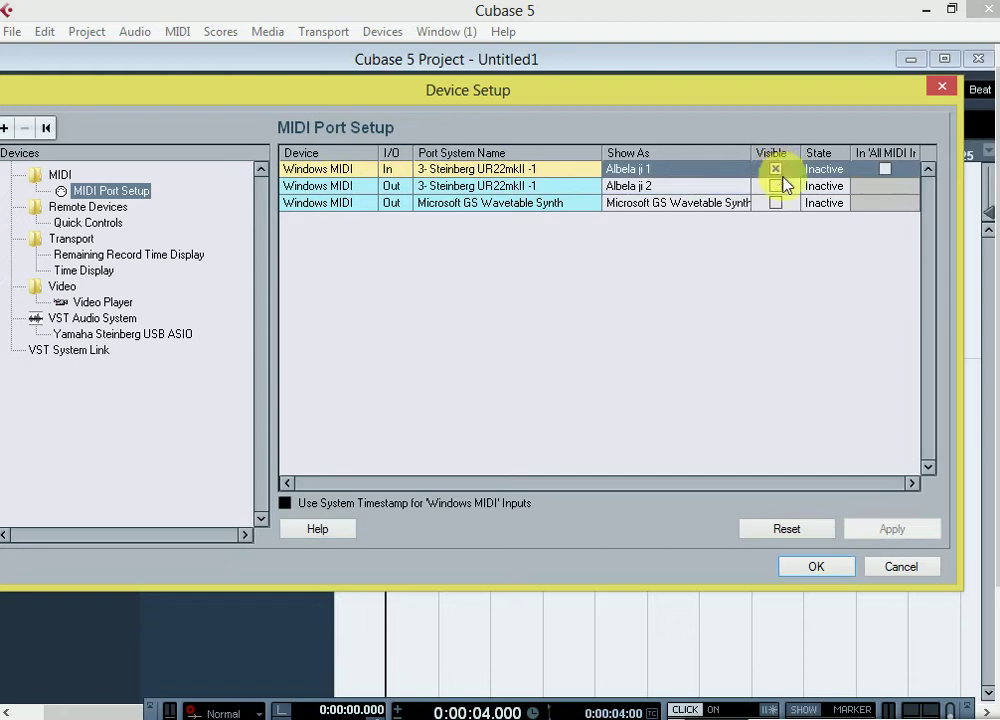
pyautogui.click(776, 186)
pyautogui.click(776, 203)
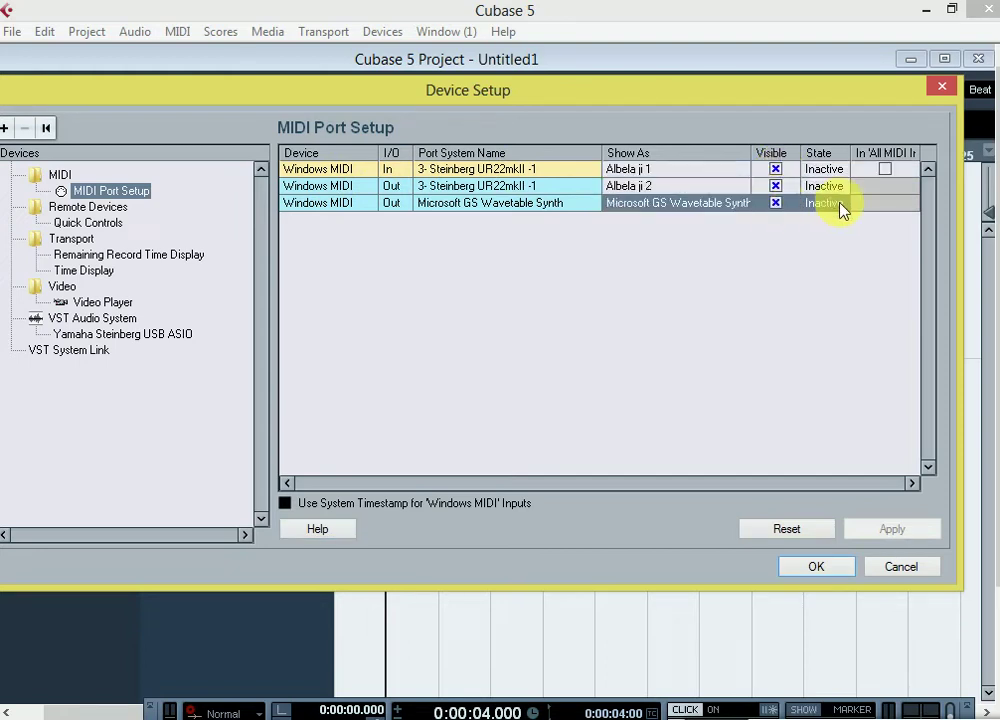
pyautogui.click(885, 171)
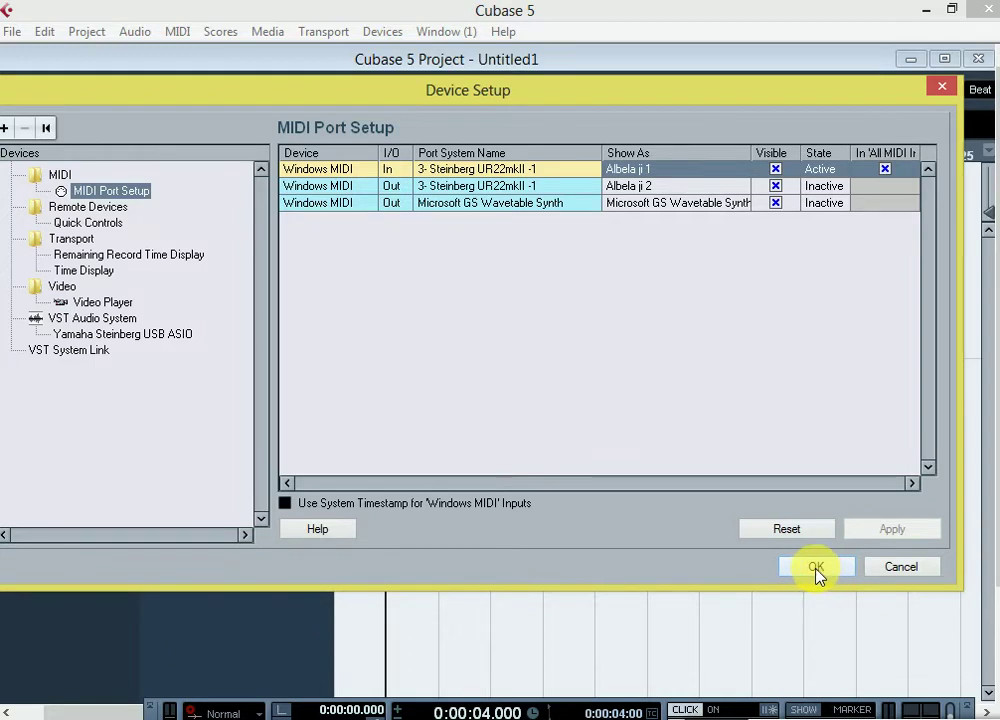
pyautogui.click(815, 568)
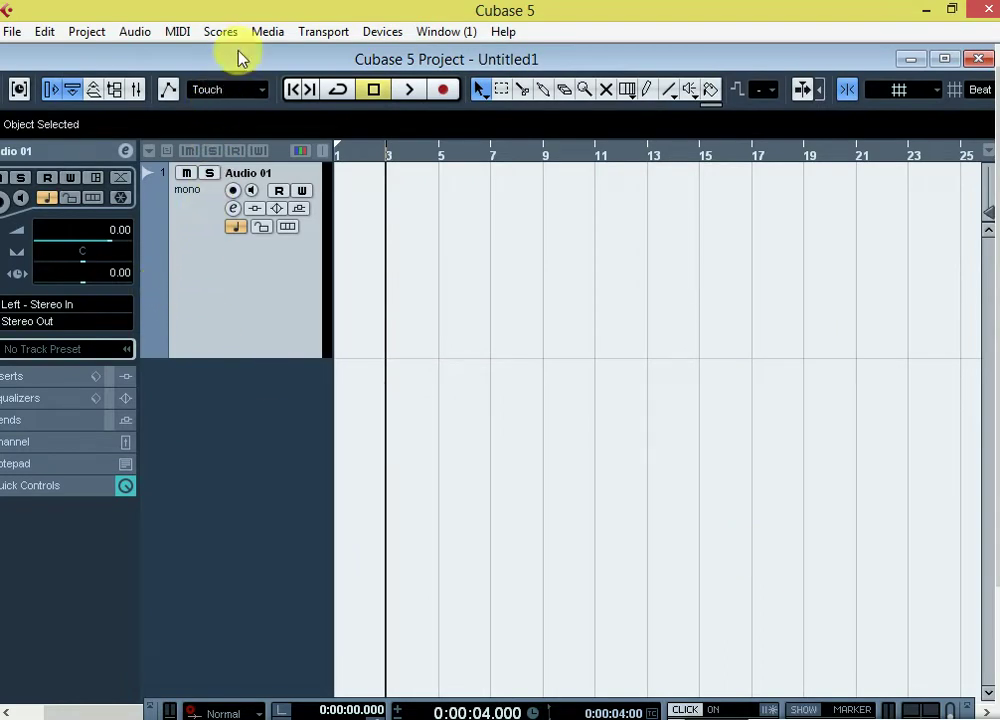
# - Add an instrument track below Audio 01 using the preset Just One File 77
pyautogui.rightClick(195, 398)
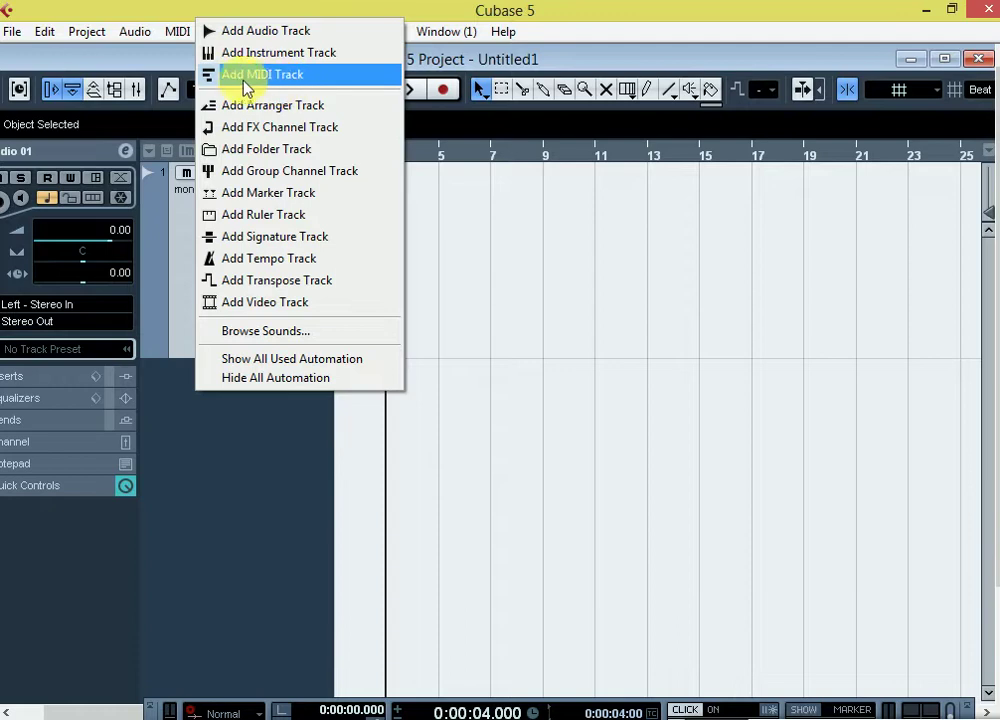
pyautogui.click(295, 56)
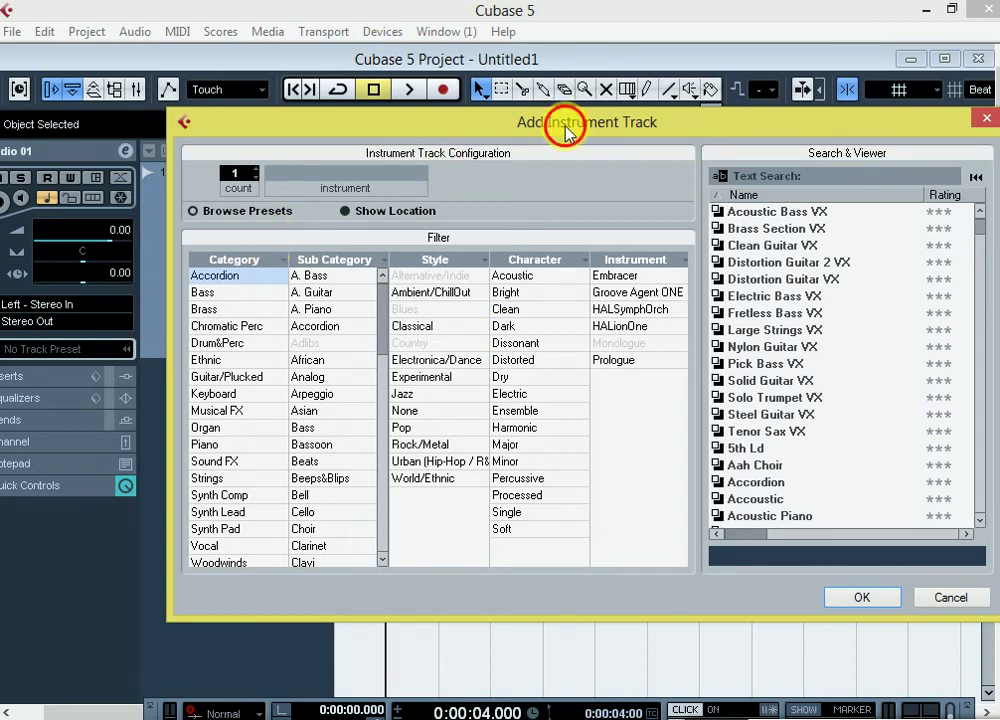
pyautogui.moveTo(565, 133); pyautogui.dragTo(497, 57)
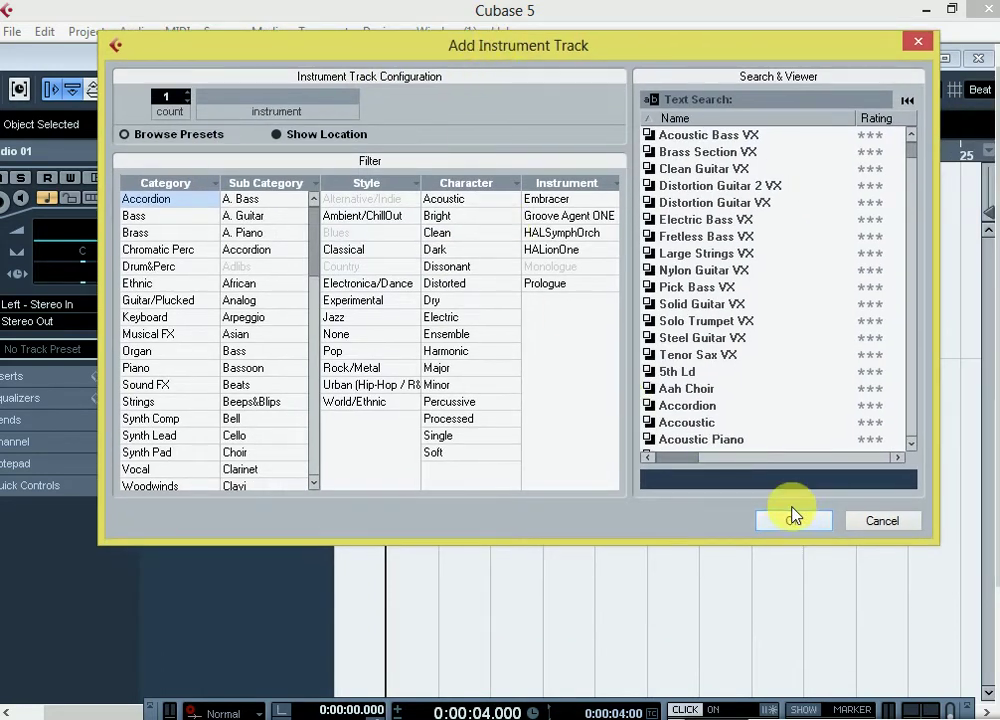
pyautogui.click(903, 152)
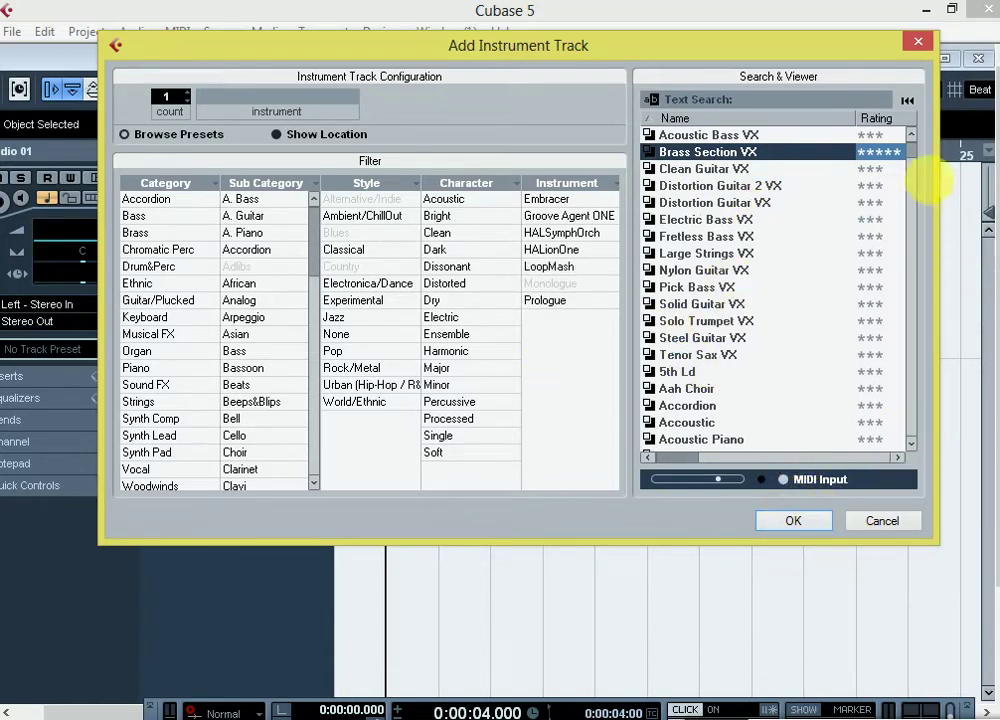
pyautogui.moveTo(912, 153); pyautogui.dragTo(913, 437)
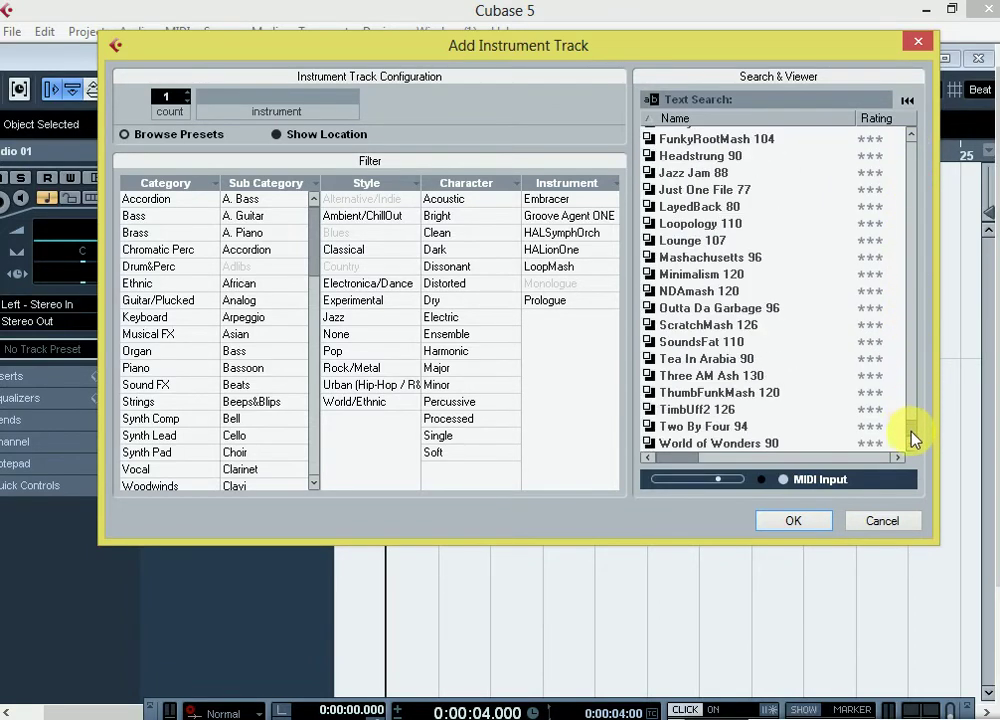
pyautogui.doubleClick(741, 190)
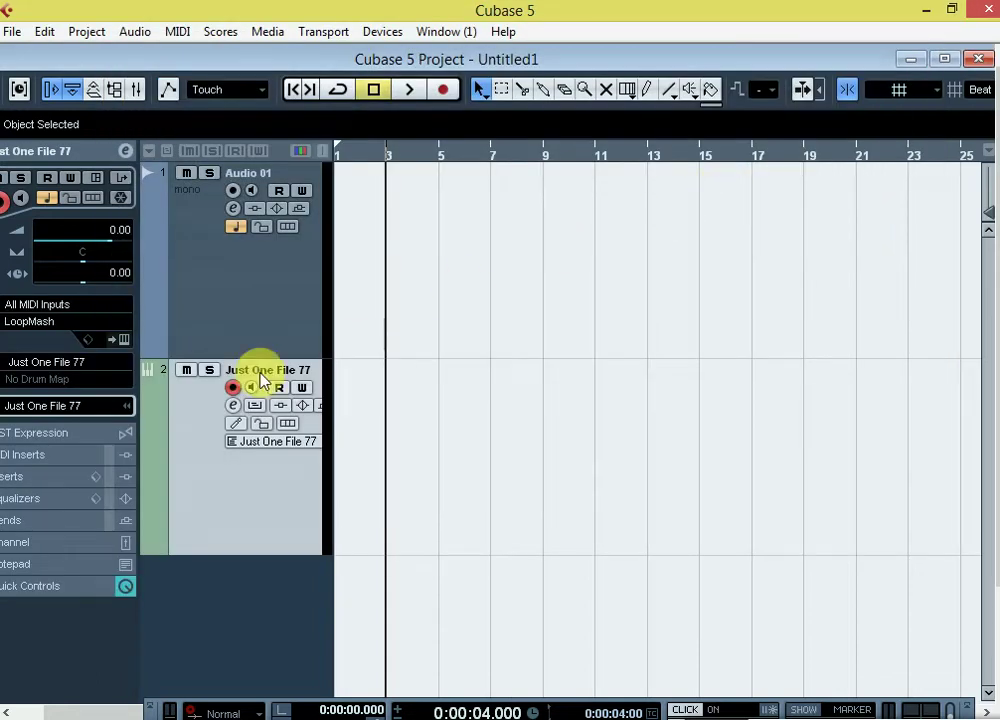
# - Open the LoopMash editor for the Just One File 77 track and turn off the track's record enable
pyautogui.click(121, 341)
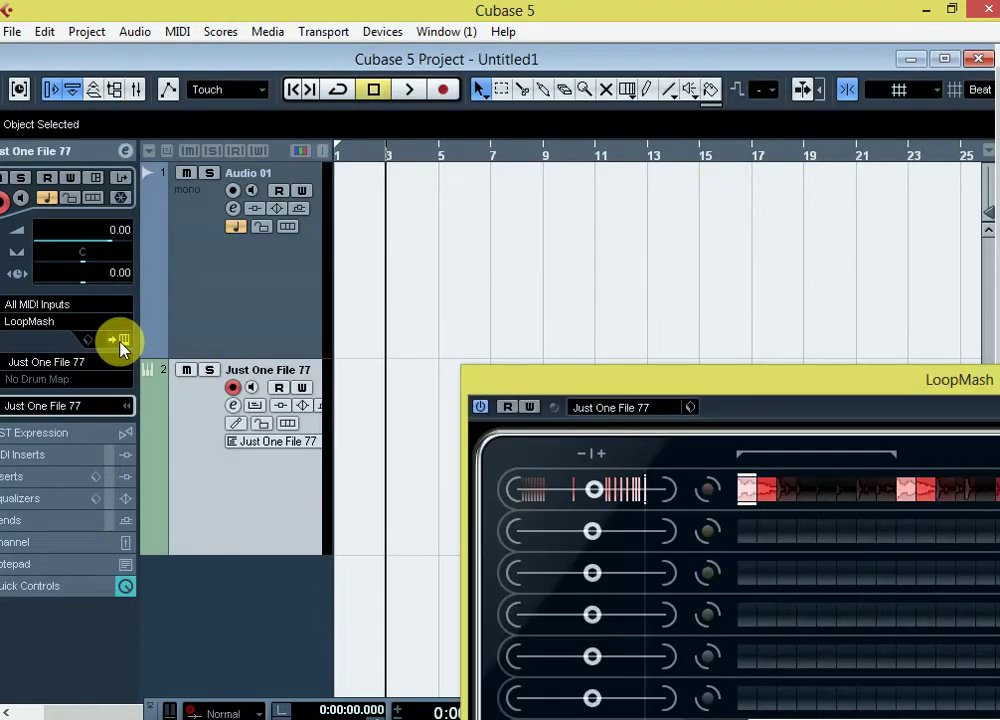
pyautogui.moveTo(698, 380); pyautogui.dragTo(551, 211)
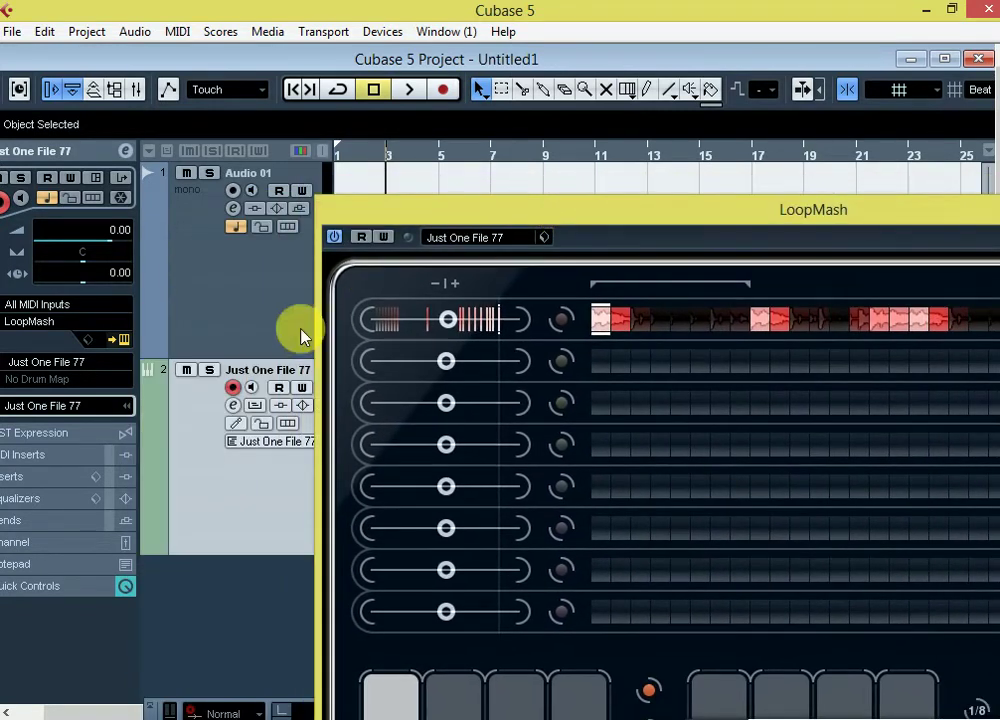
pyautogui.click(232, 387)
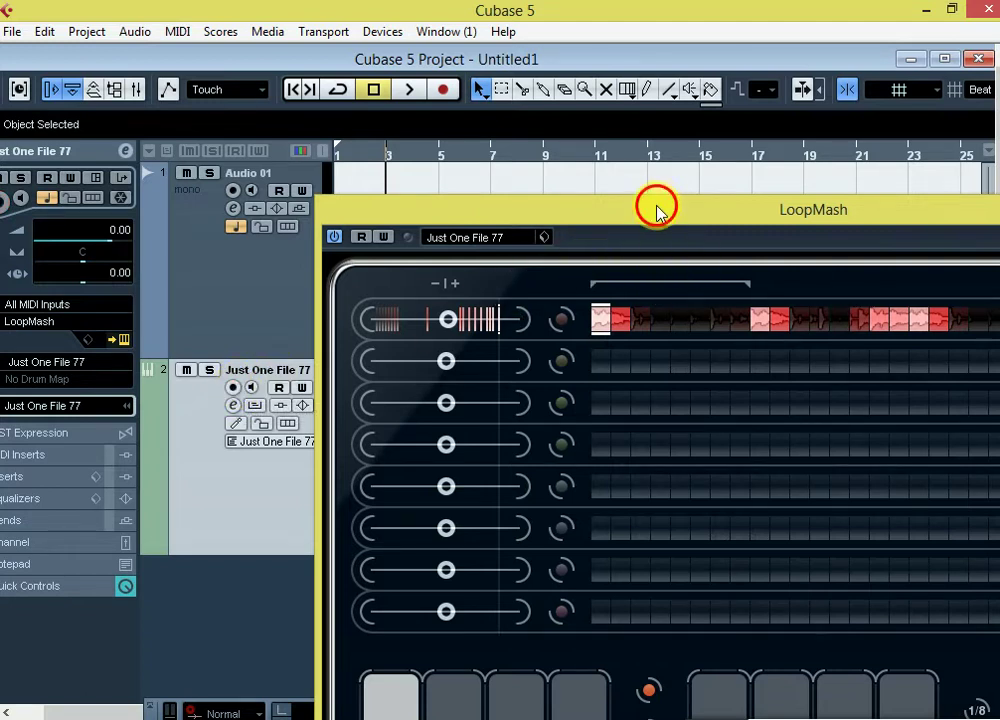
pyautogui.moveTo(657, 210); pyautogui.dragTo(403, 118)
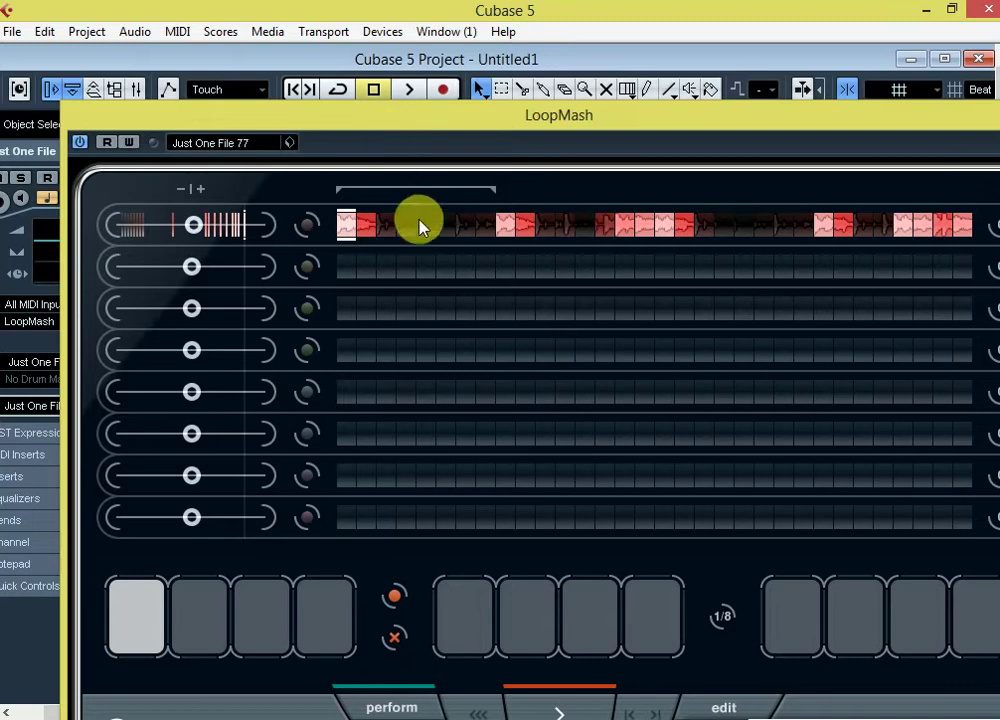
# - Start project playback and slightly lower the similarity slider of LoopMash's first loop track
pyautogui.press('space')
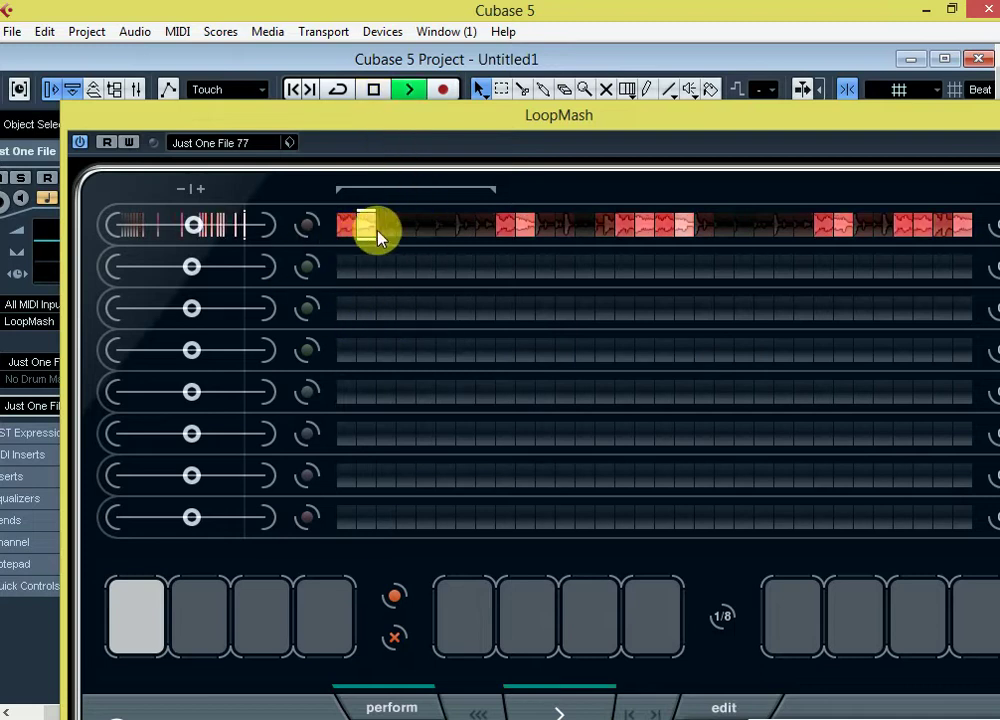
pyautogui.moveTo(567, 118); pyautogui.dragTo(565, 65)
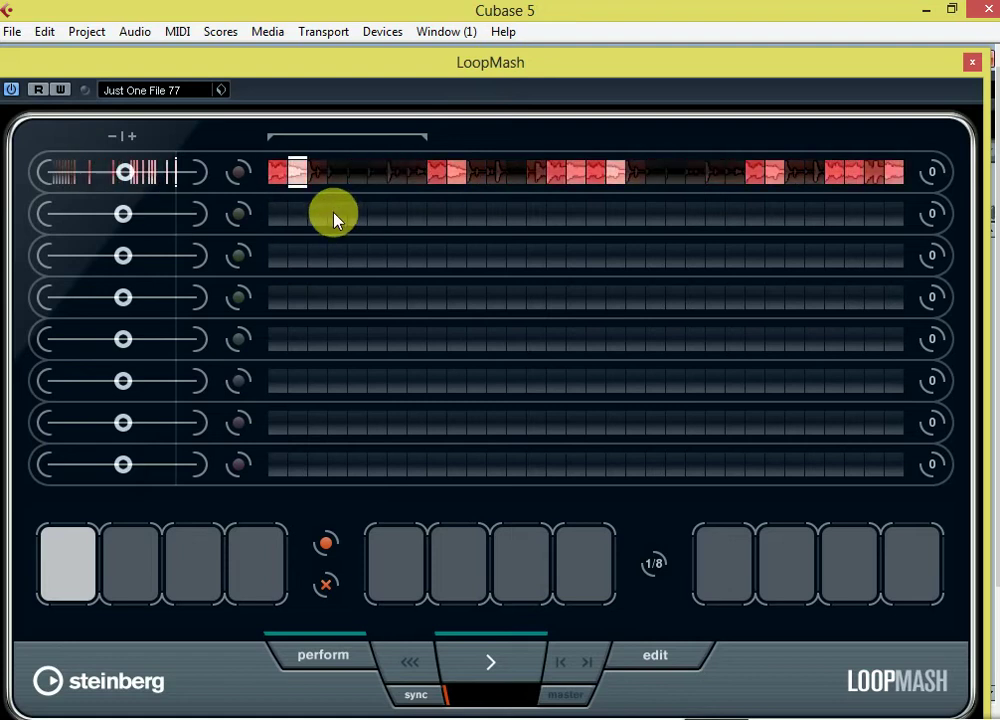
pyautogui.moveTo(125, 173)
pyautogui.mouseDown()
pyautogui.moveTo(172, 186)
pyautogui.moveTo(120, 170)
pyautogui.mouseUp()
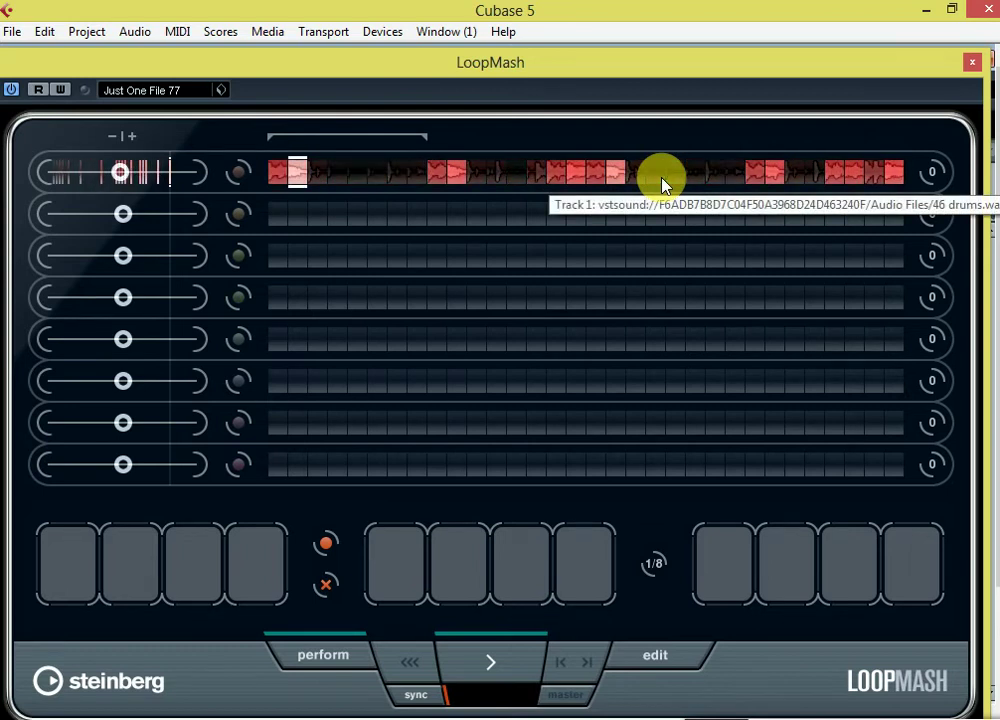
# - Audition the LoopMash scenes on pads 5 through 12 during playback, and recall the scene on pad 3
pyautogui.click(402, 584)
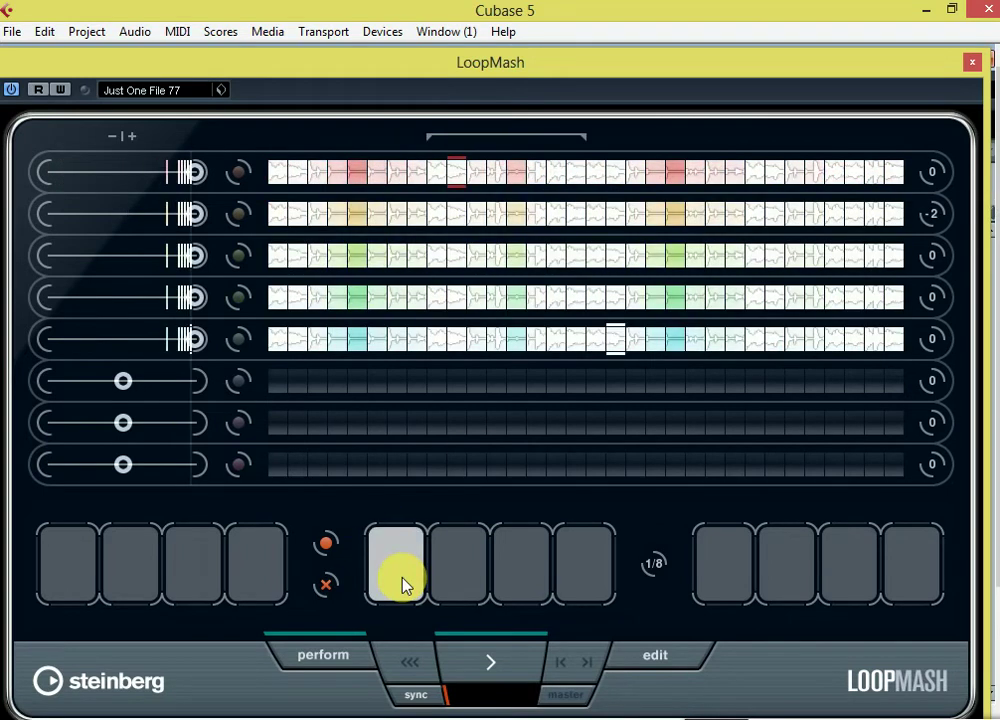
pyautogui.click(460, 580)
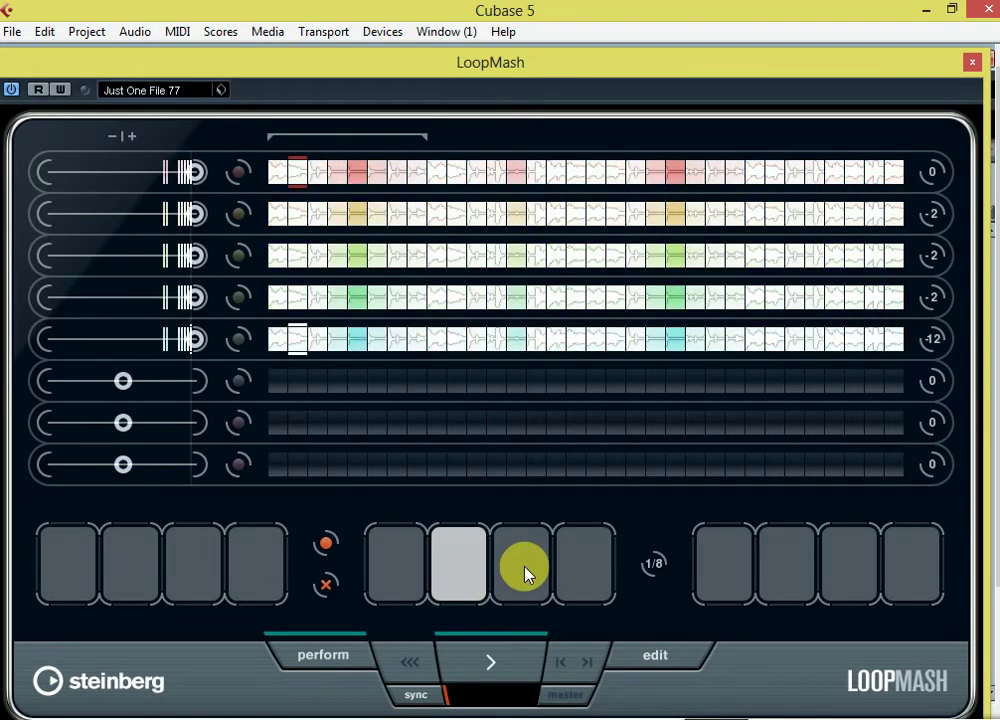
pyautogui.click(527, 573)
pyautogui.click(585, 565)
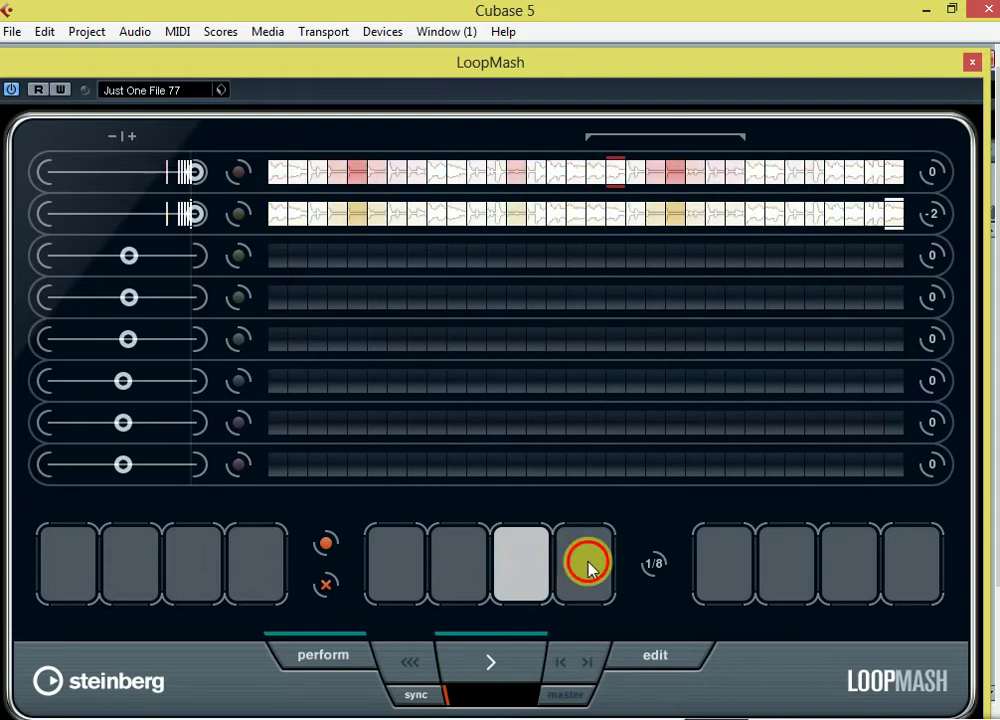
pyautogui.click(725, 580)
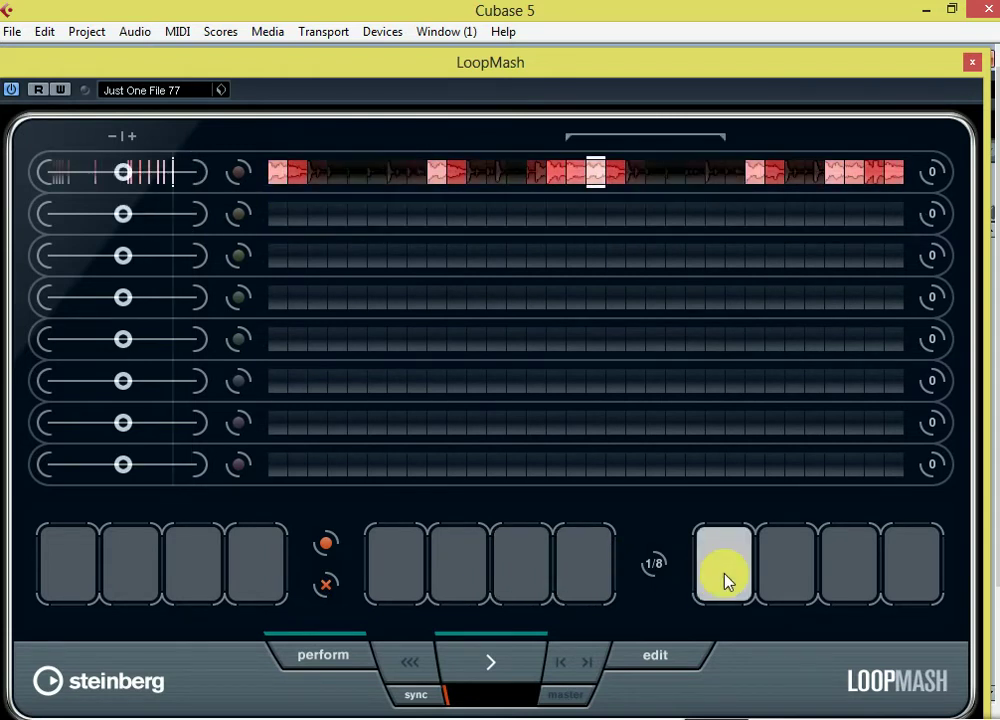
pyautogui.click(784, 578)
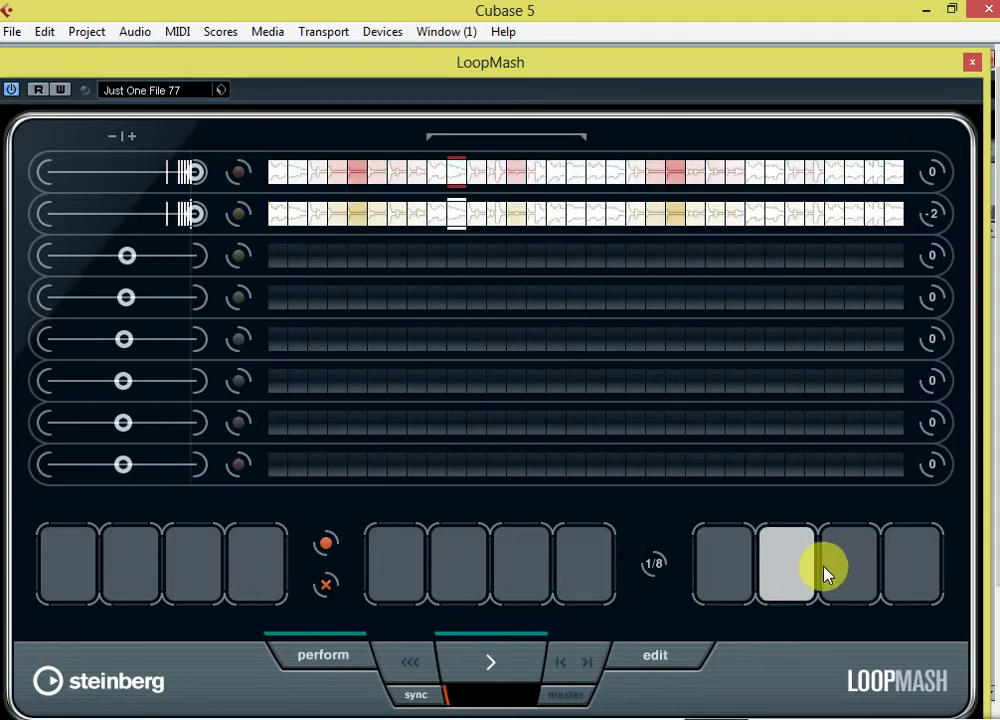
pyautogui.click(838, 572)
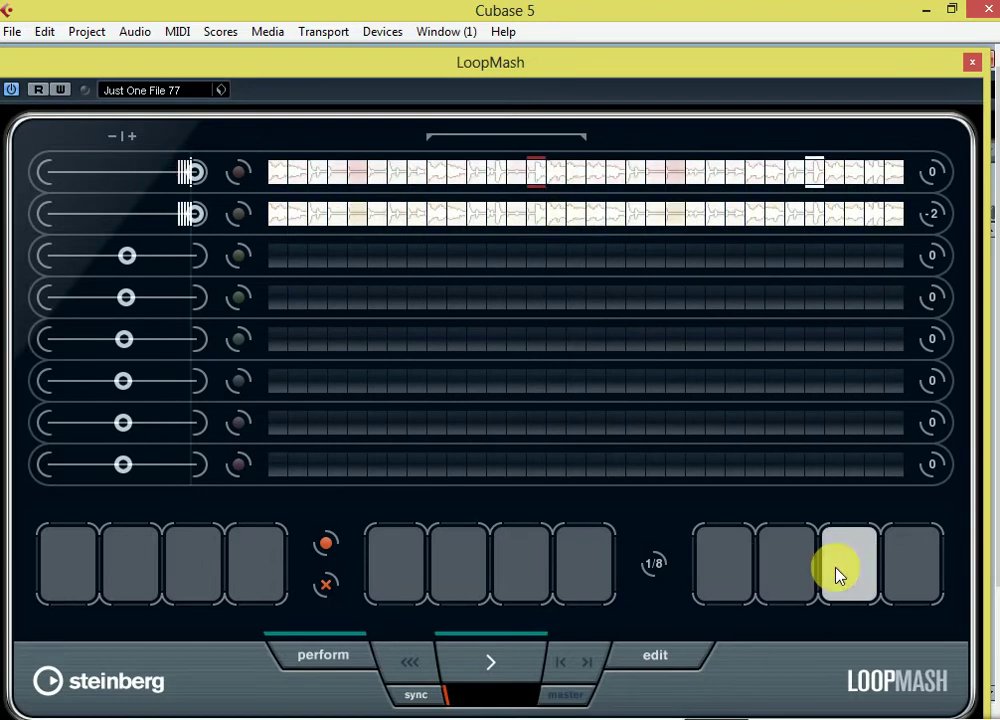
pyautogui.click(913, 567)
pyautogui.click(196, 556)
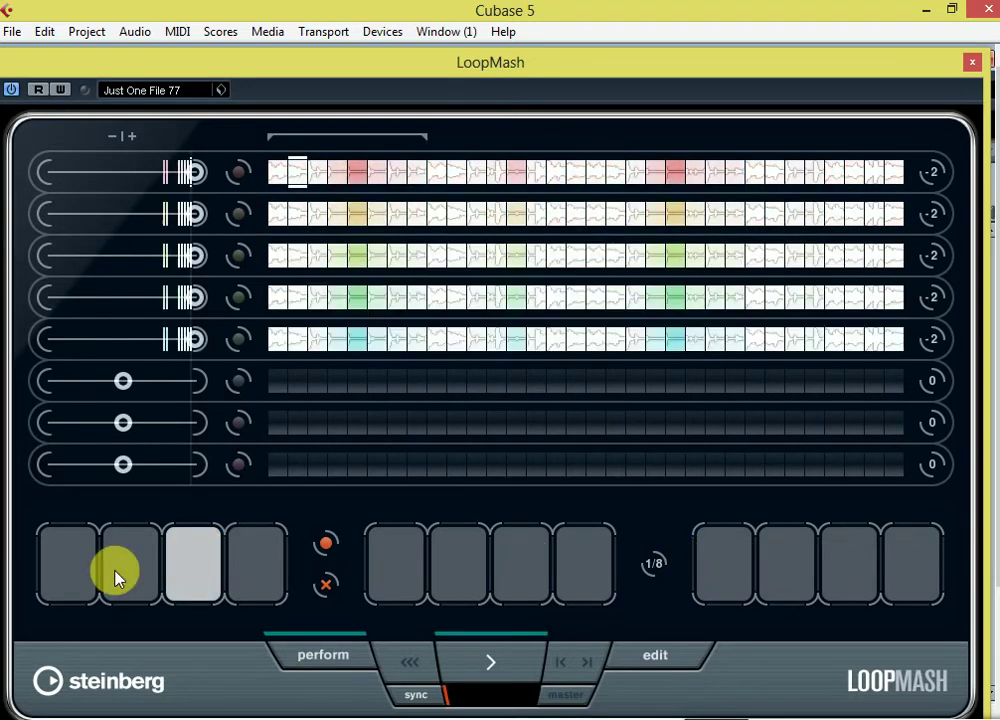
# - Recall the LoopMash scene on pad 1, close the LoopMash editor and stop playback
pyautogui.click(62, 571)
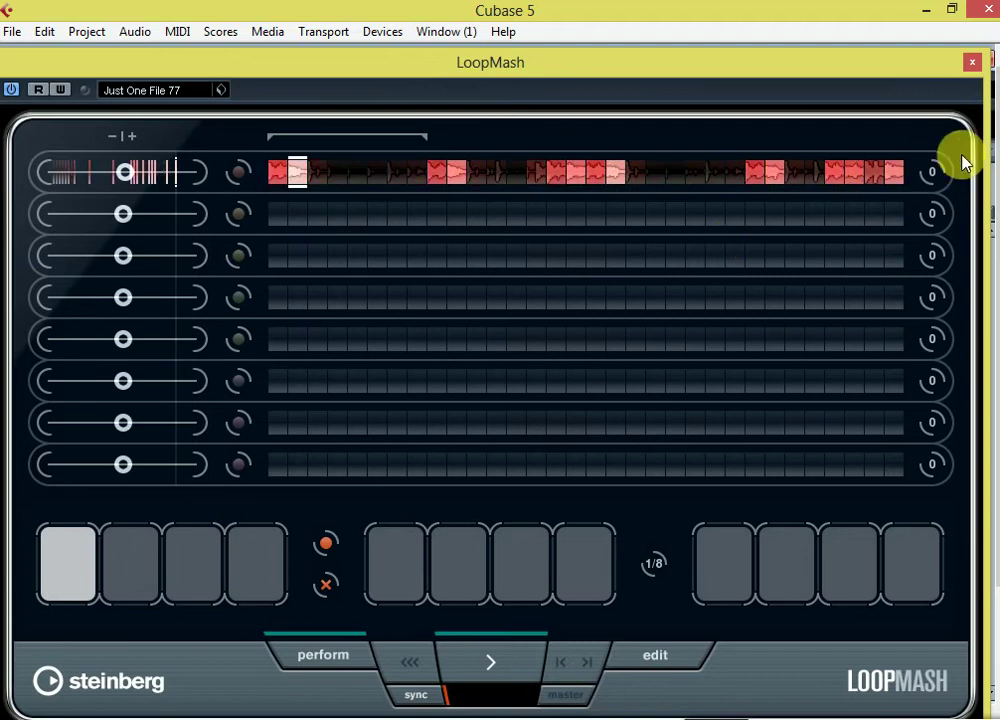
pyautogui.click(972, 64)
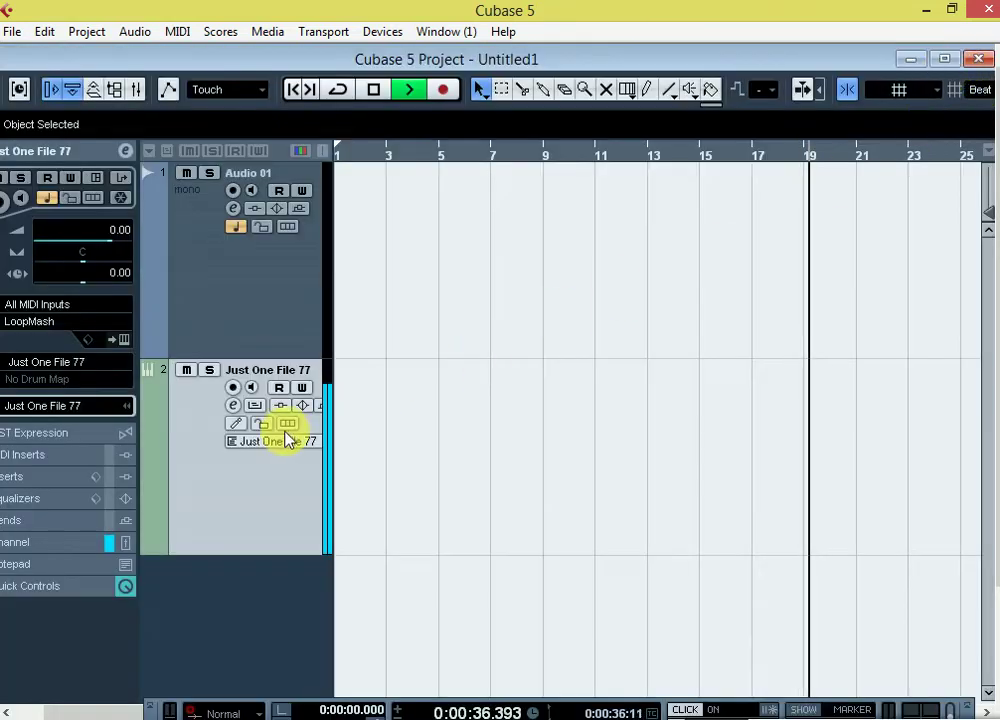
pyautogui.press('space')
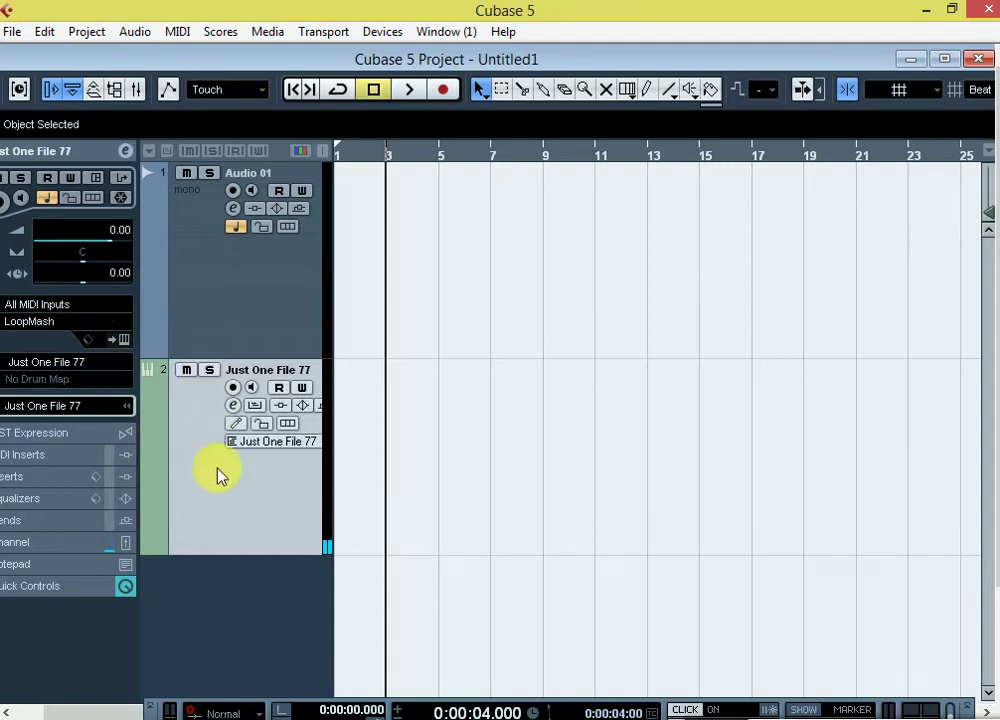
# - Add an instrument track below Just One File 77 using the preset Earo Penner 90
pyautogui.rightClick(226, 608)
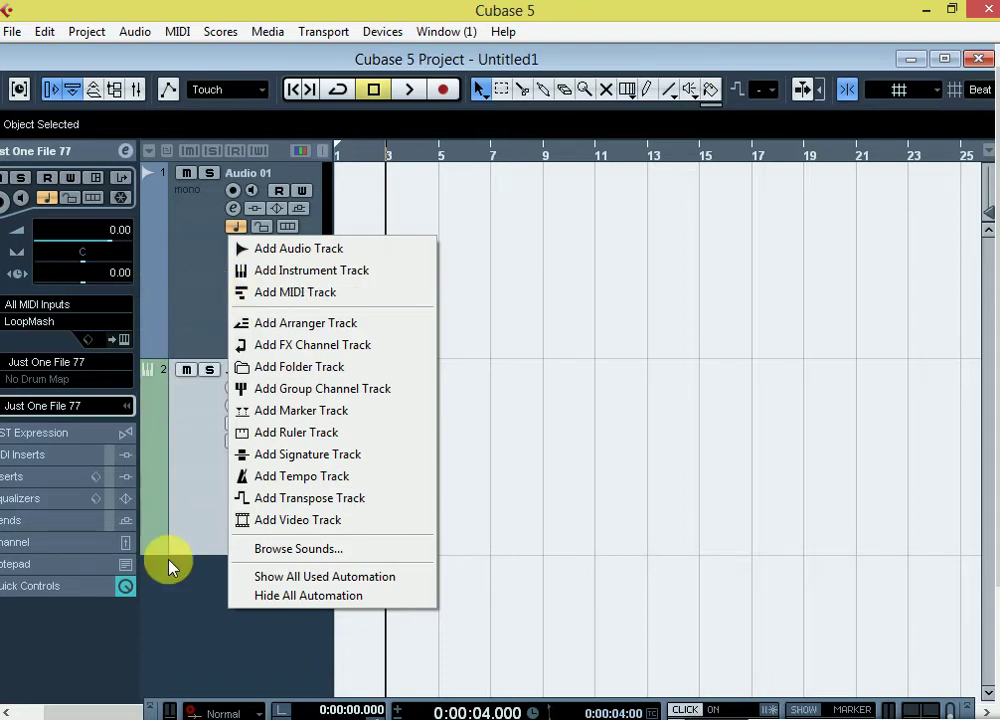
pyautogui.rightClick(190, 598)
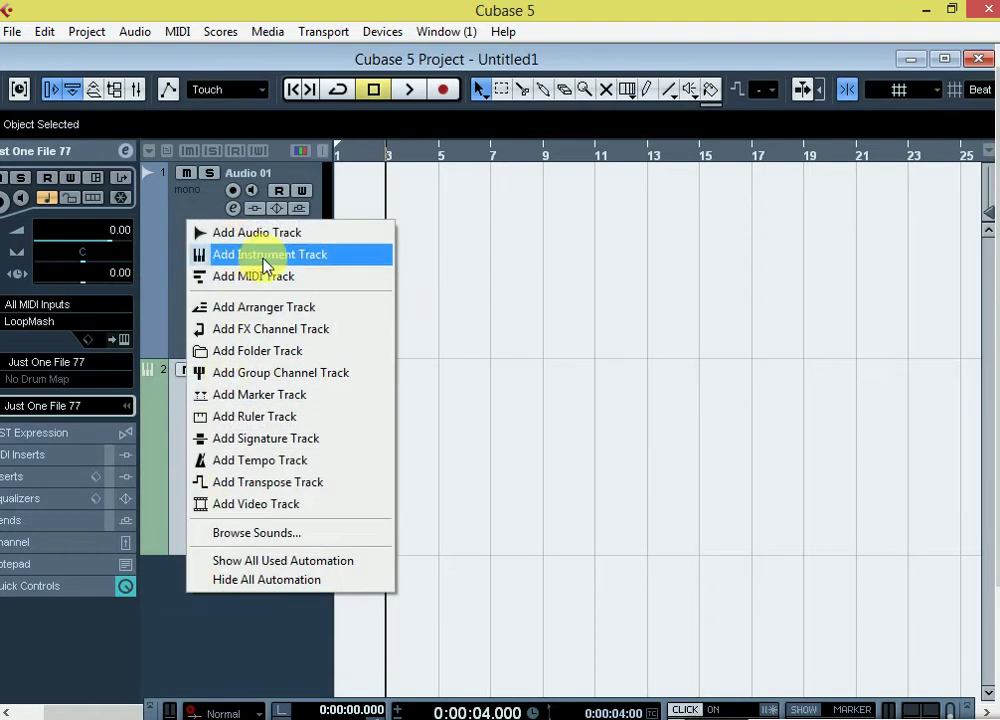
pyautogui.click(255, 254)
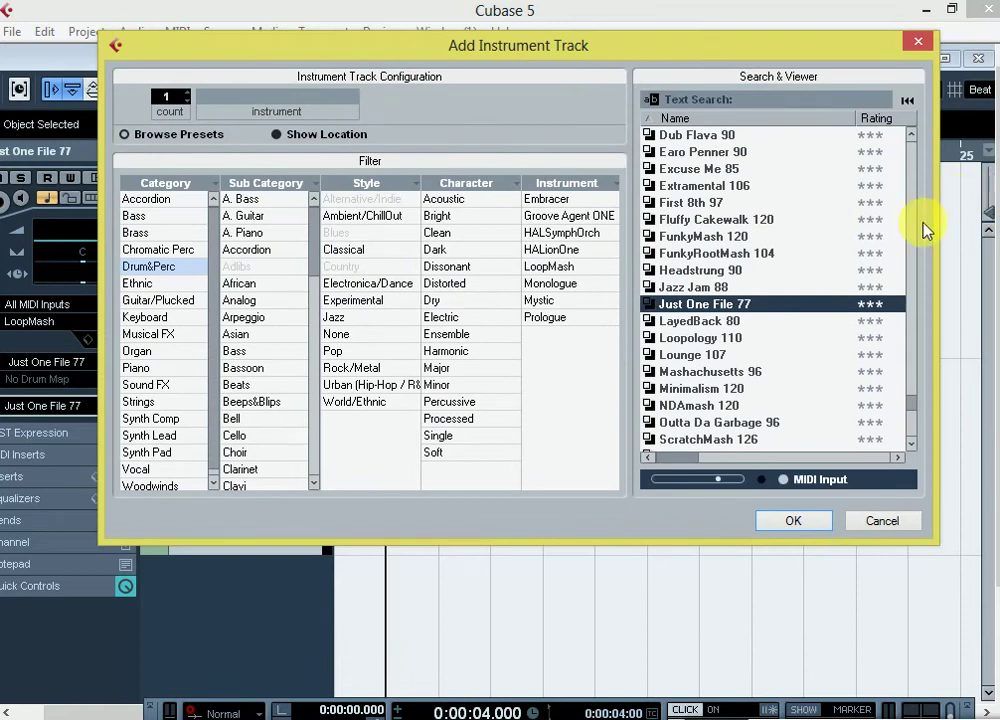
pyautogui.doubleClick(760, 152)
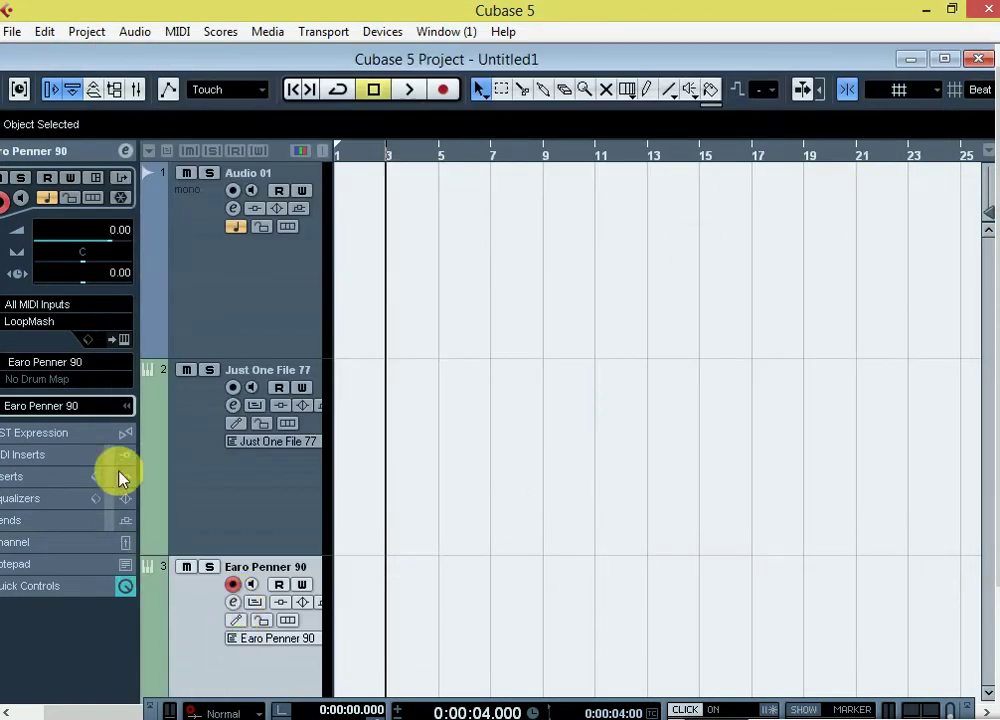
# - Open the LoopMash editor for the Earo Penner 90 track, listen to both LoopMash tracks together, and close the editor and stop playback
pyautogui.click(124, 345)
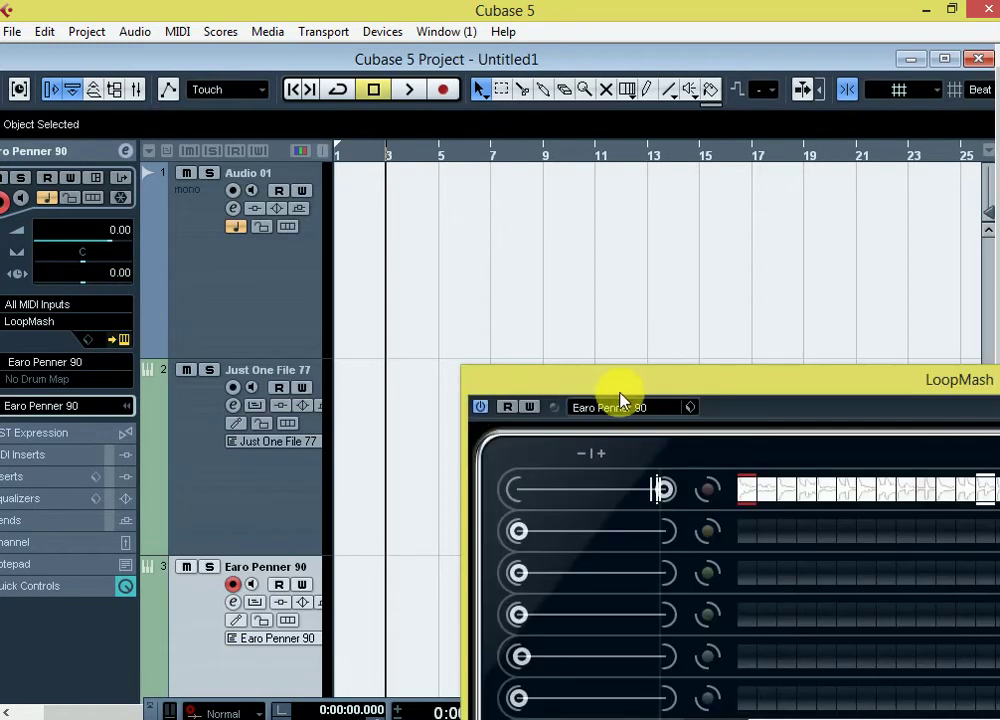
pyautogui.moveTo(612, 385); pyautogui.dragTo(484, 208)
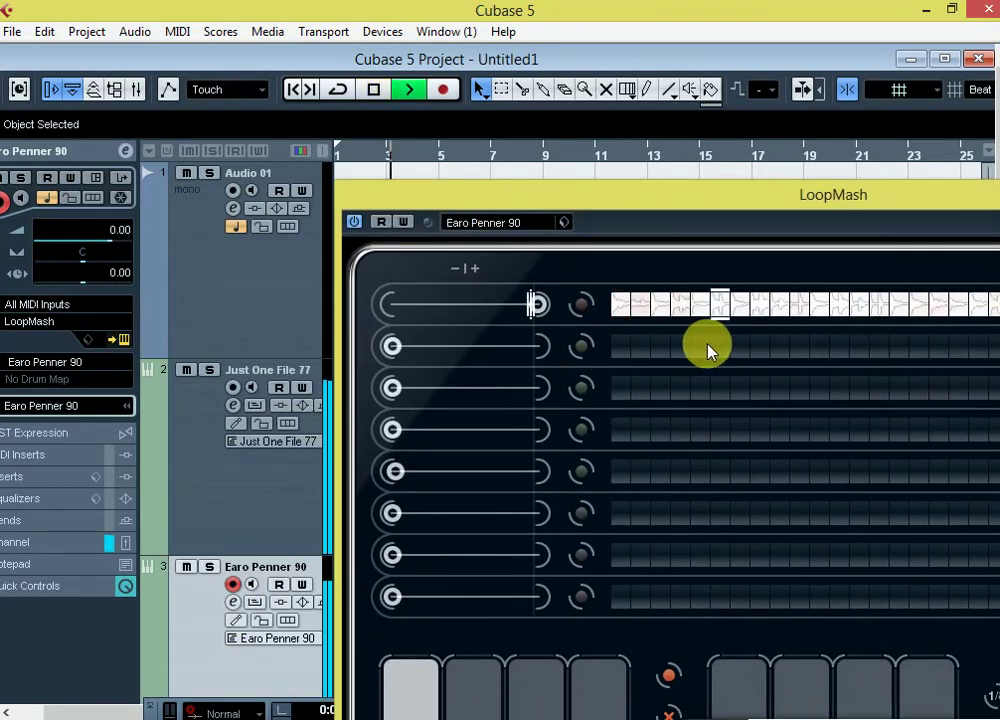
pyautogui.moveTo(763, 194); pyautogui.dragTo(382, 176)
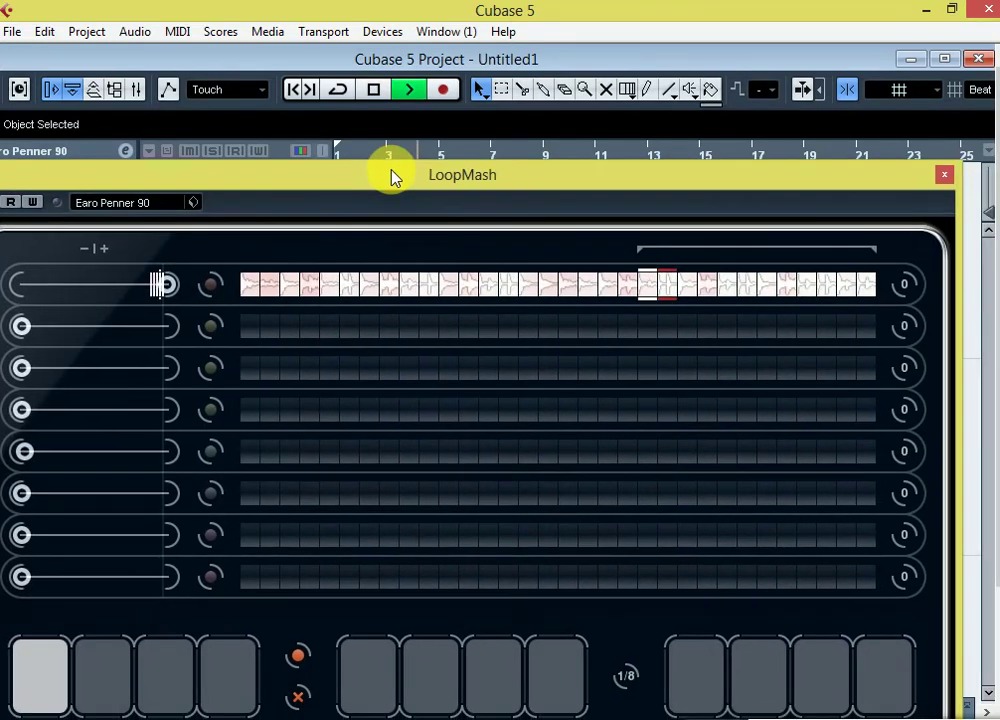
pyautogui.click(945, 177)
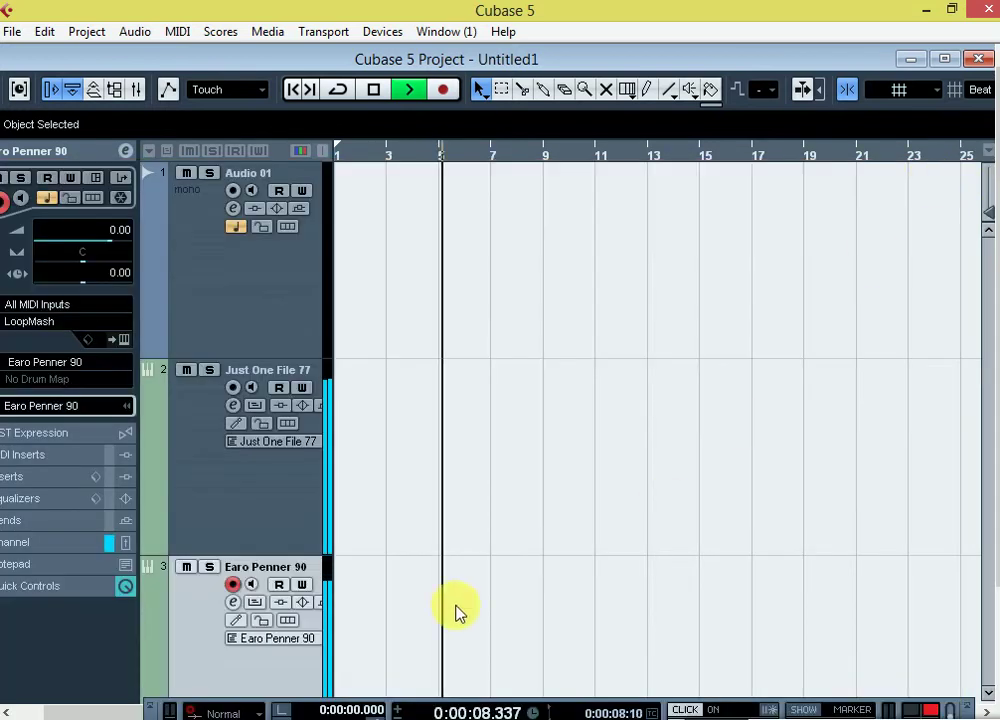
pyautogui.press('space')
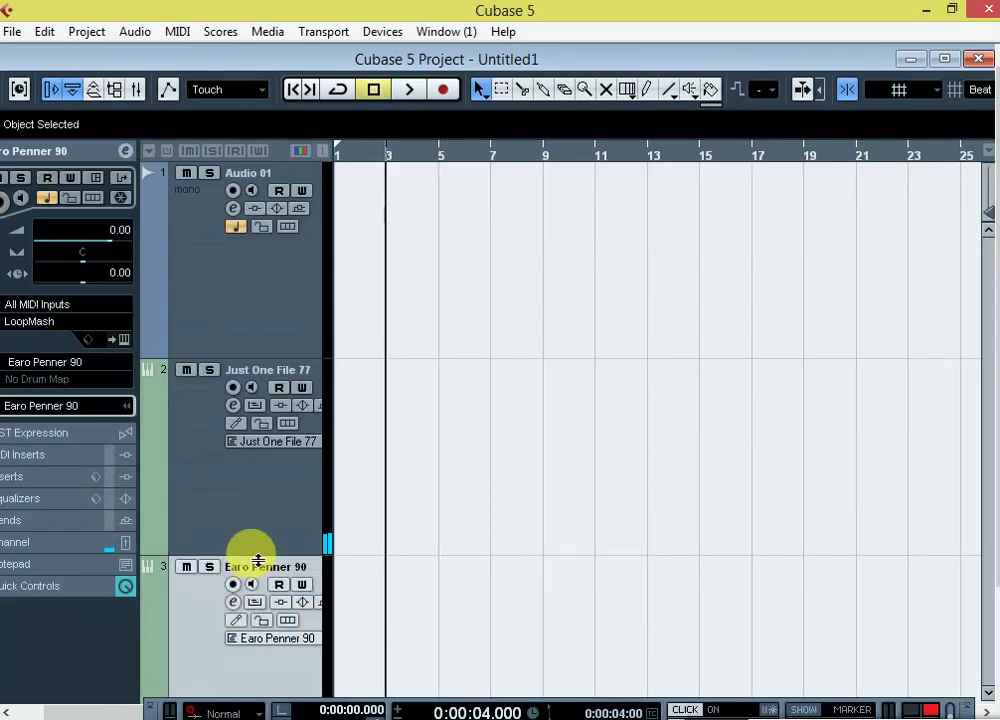
# - Reduce the height of the Just One File 77 track and add an instrument track below it using the preset 5th Ld
pyautogui.moveTo(259, 558); pyautogui.dragTo(270, 487)
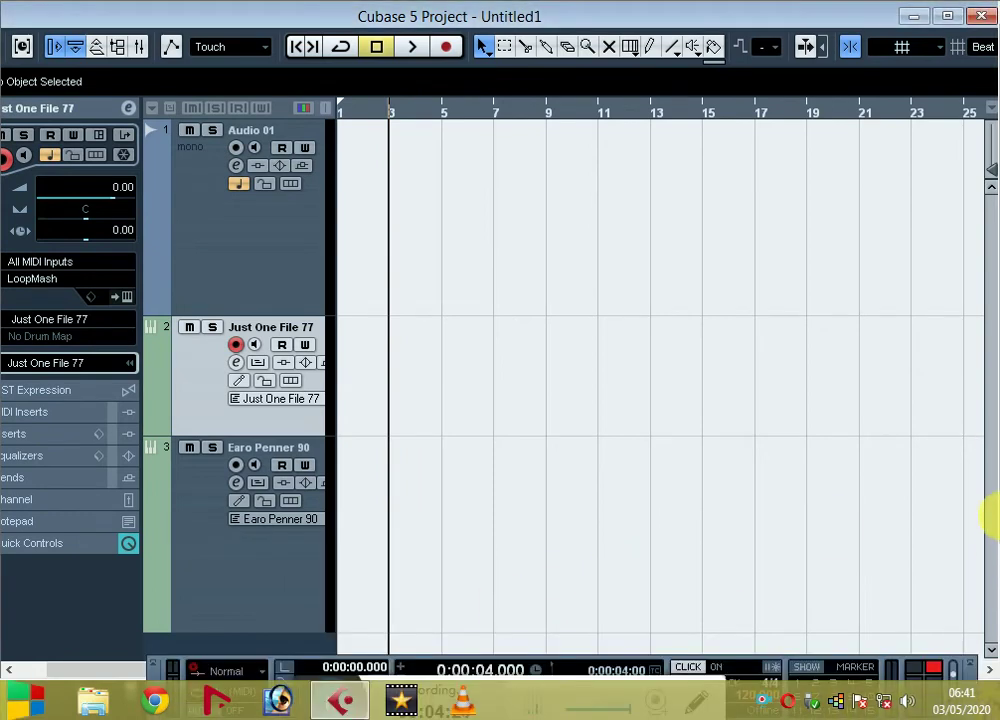
pyautogui.rightClick(229, 630)
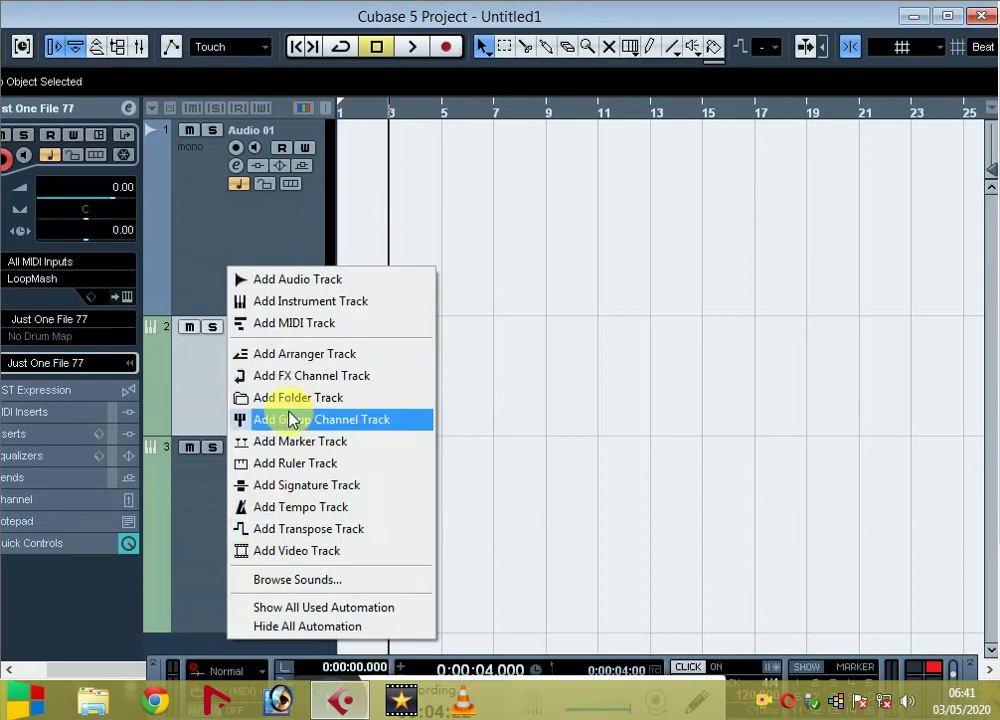
pyautogui.click(330, 301)
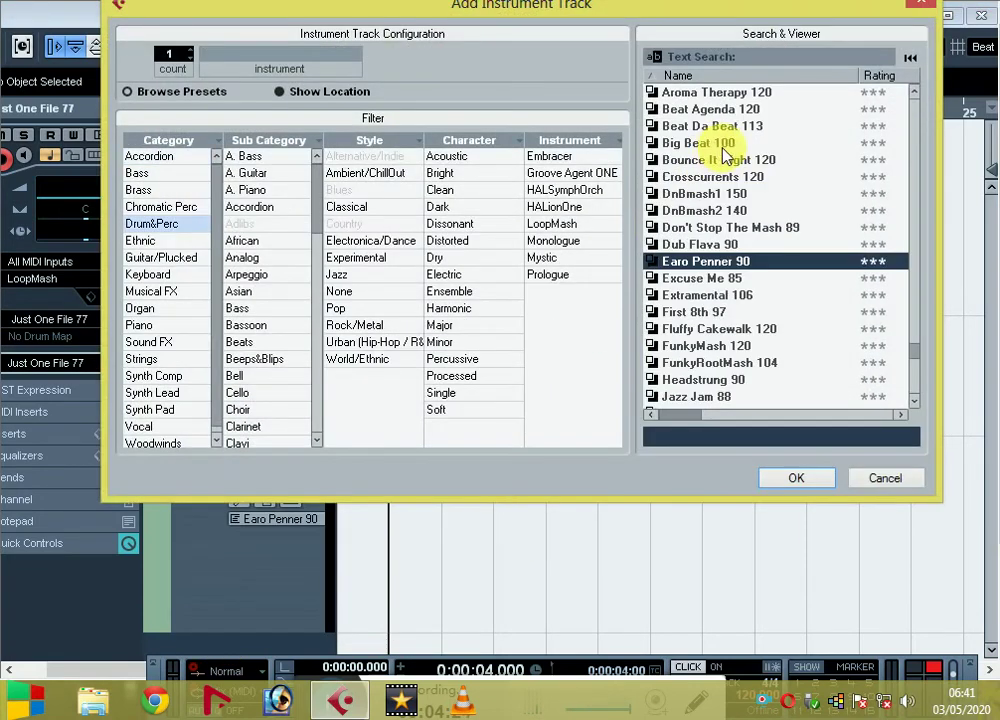
pyautogui.moveTo(918, 364); pyautogui.dragTo(915, 89)
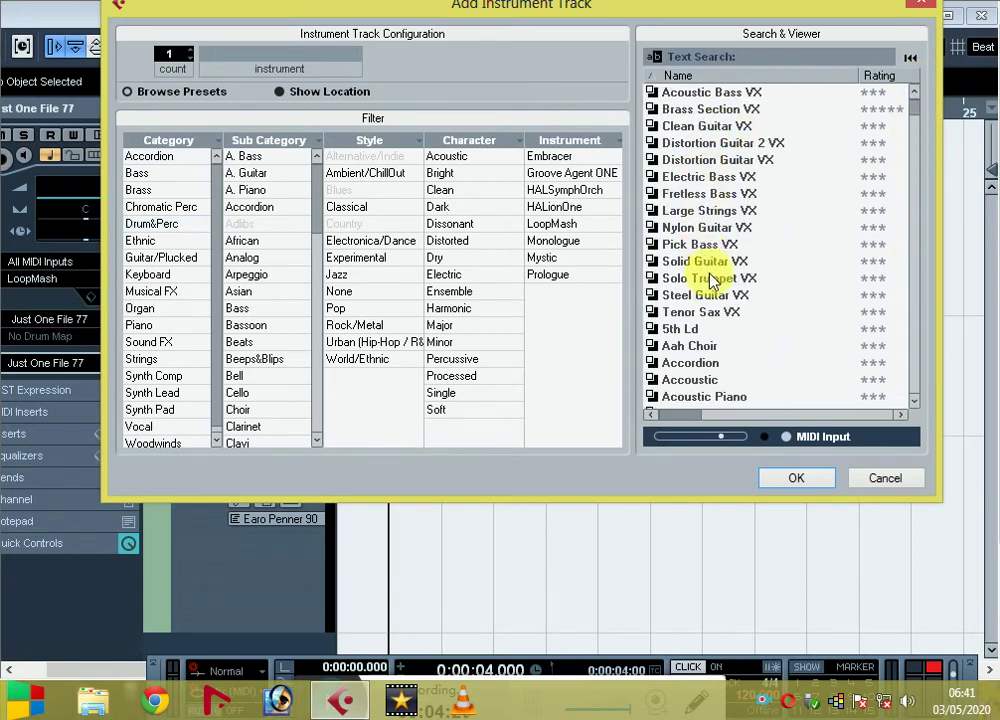
pyautogui.doubleClick(697, 330)
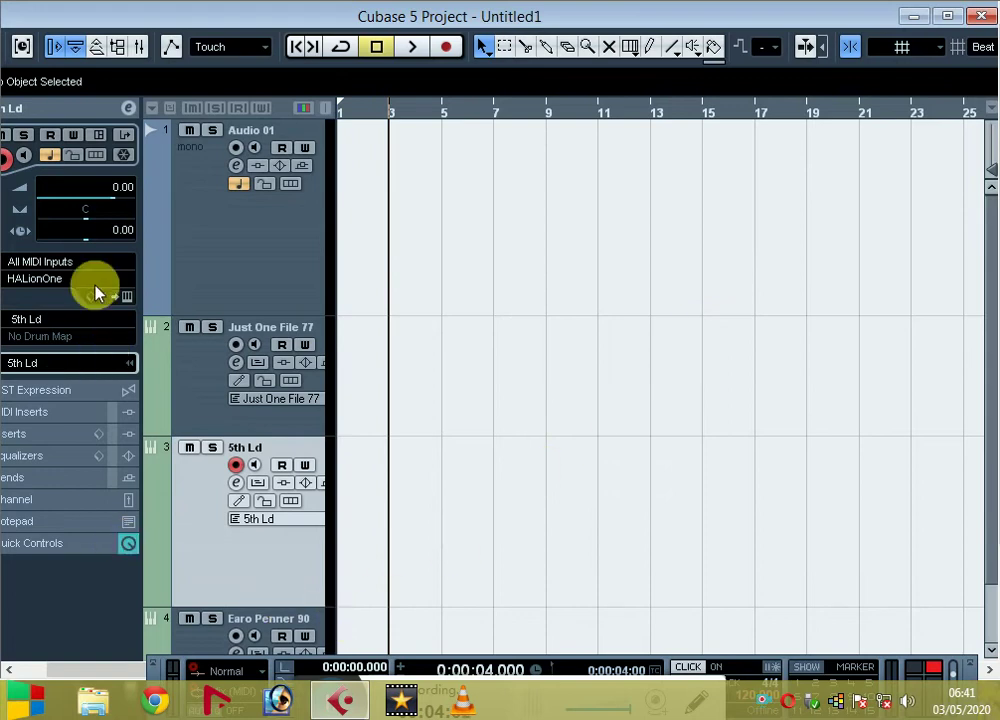
# - In the 5th Ld track's HALionOne editor, set DCA Attack to 0.56s, Chorus-Mix to 50 % and Cutoff to 92 during playback
pyautogui.click(126, 297)
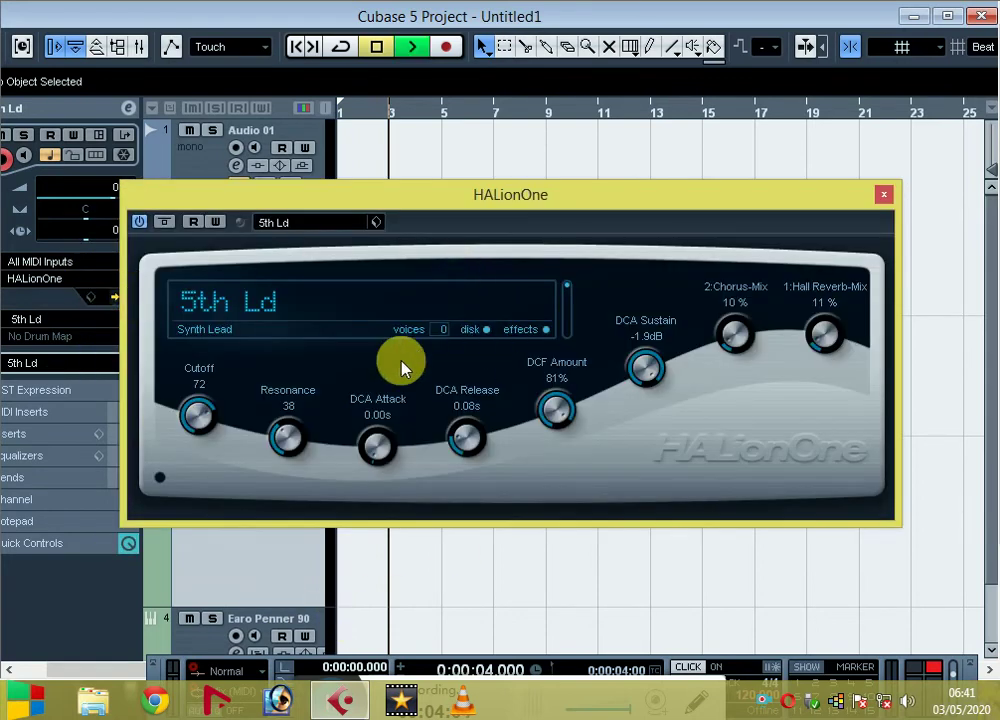
pyautogui.click(375, 455)
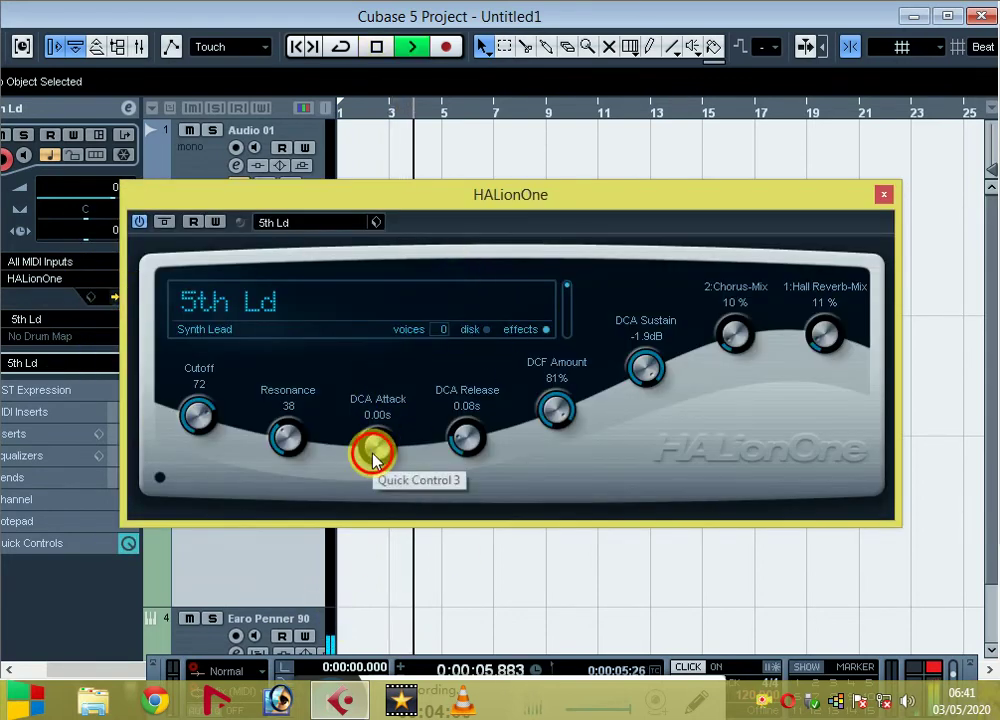
pyautogui.moveTo(375, 457); pyautogui.dragTo(390, 397)
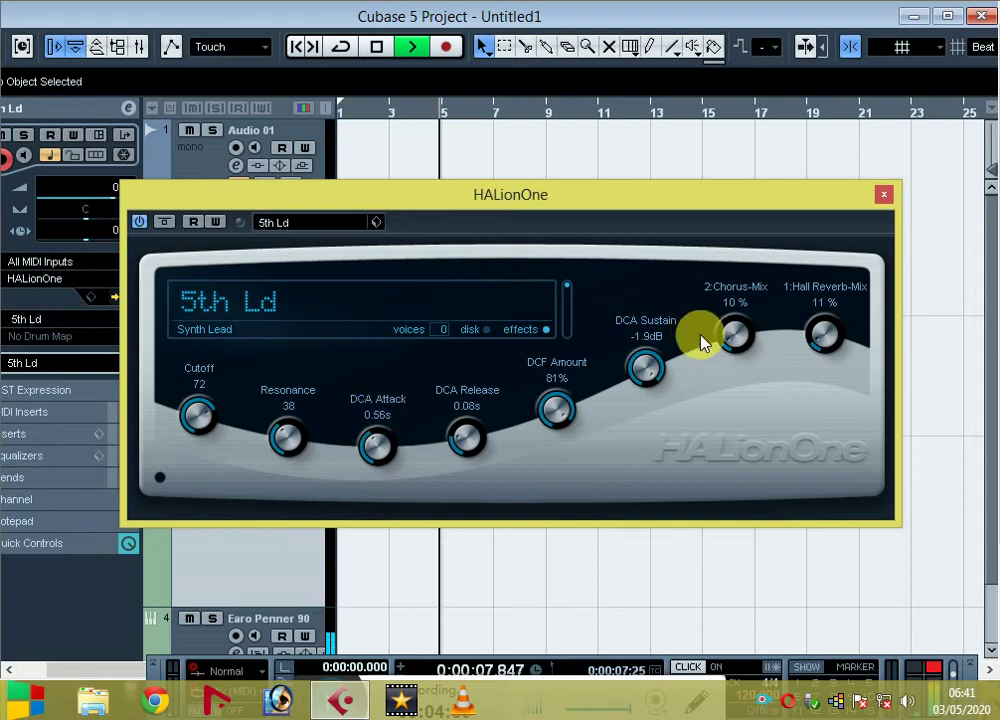
pyautogui.moveTo(712, 341); pyautogui.dragTo(757, 297)
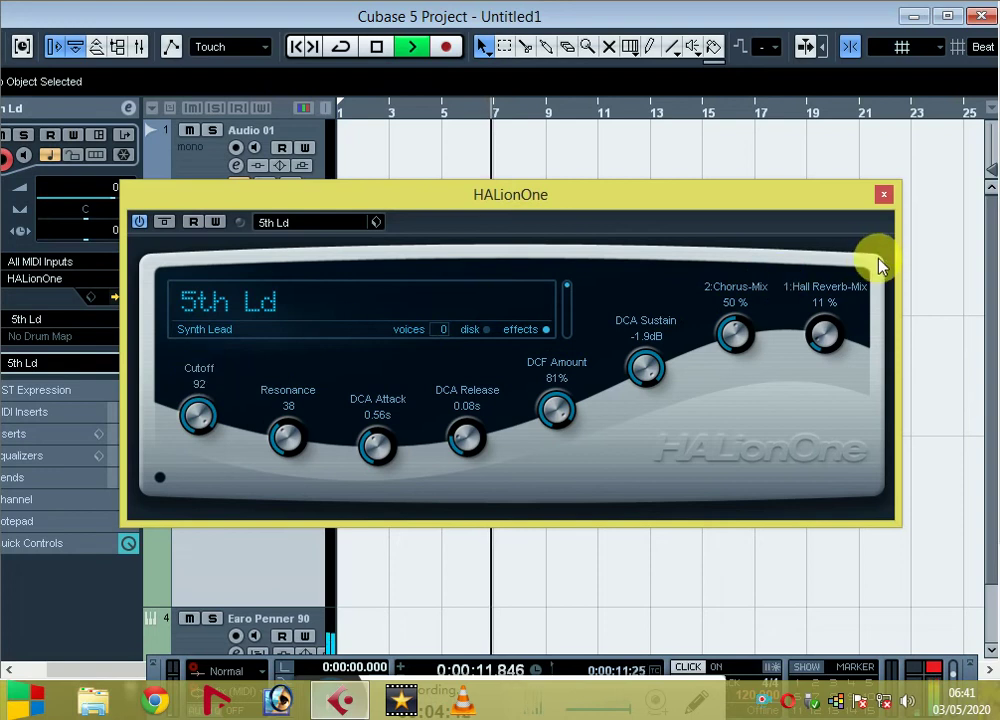
# - Load the preset 60's Combo Organ in HALionOne and close its editor
pyautogui.click(320, 226)
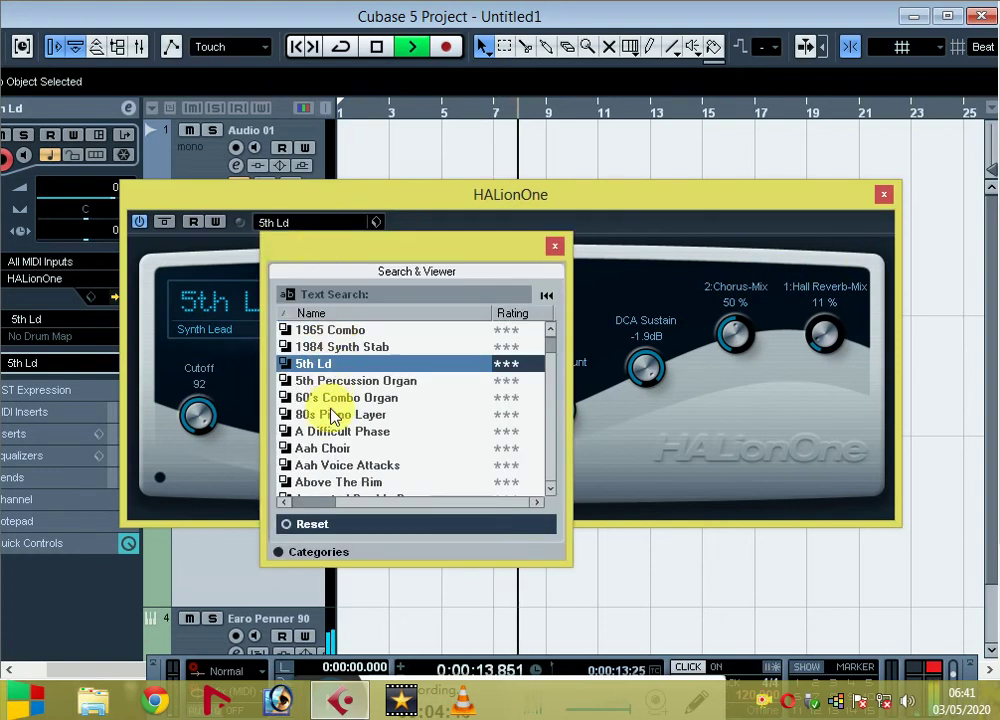
pyautogui.doubleClick(338, 398)
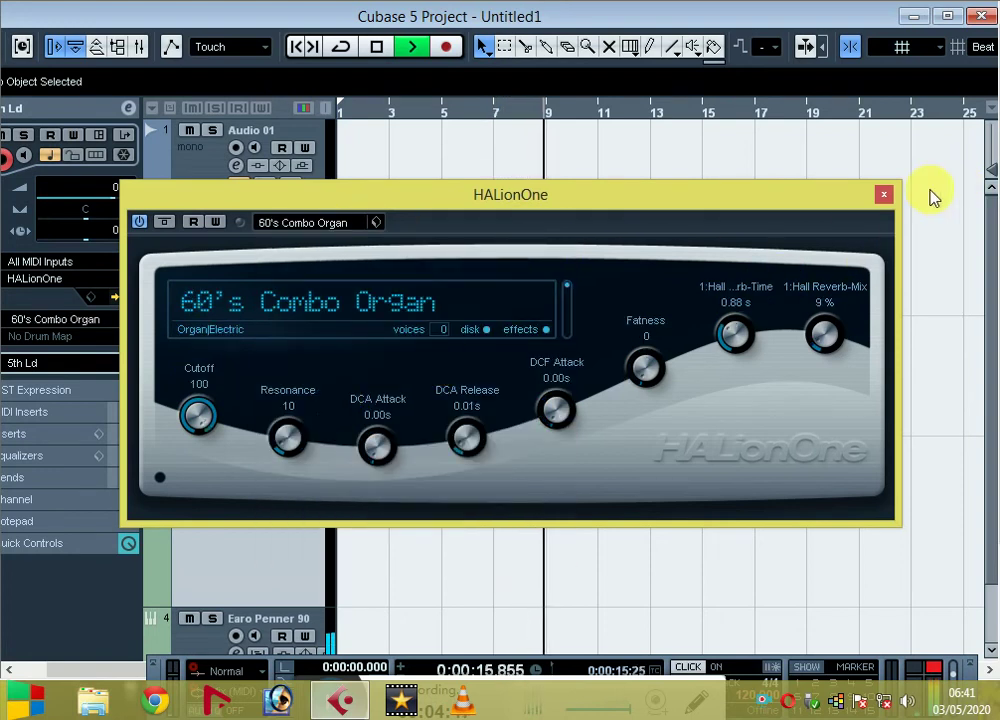
pyautogui.click(883, 195)
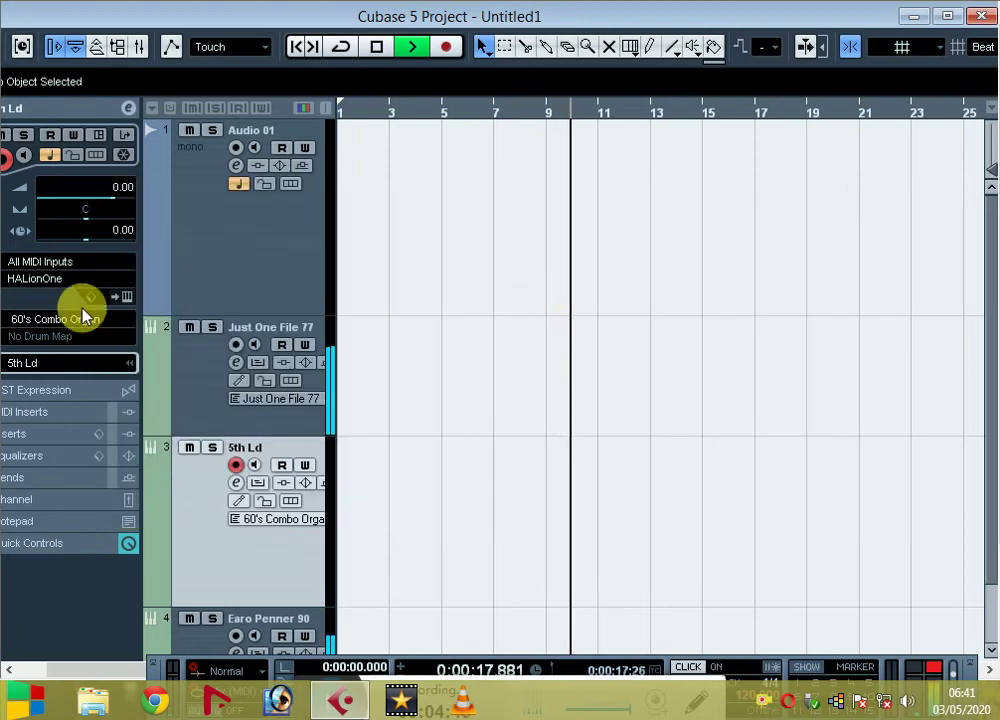
# - View the 5th Ld track's available MIDI inputs, and switch its instrument to Groove Agent ONE
pyautogui.click(102, 266)
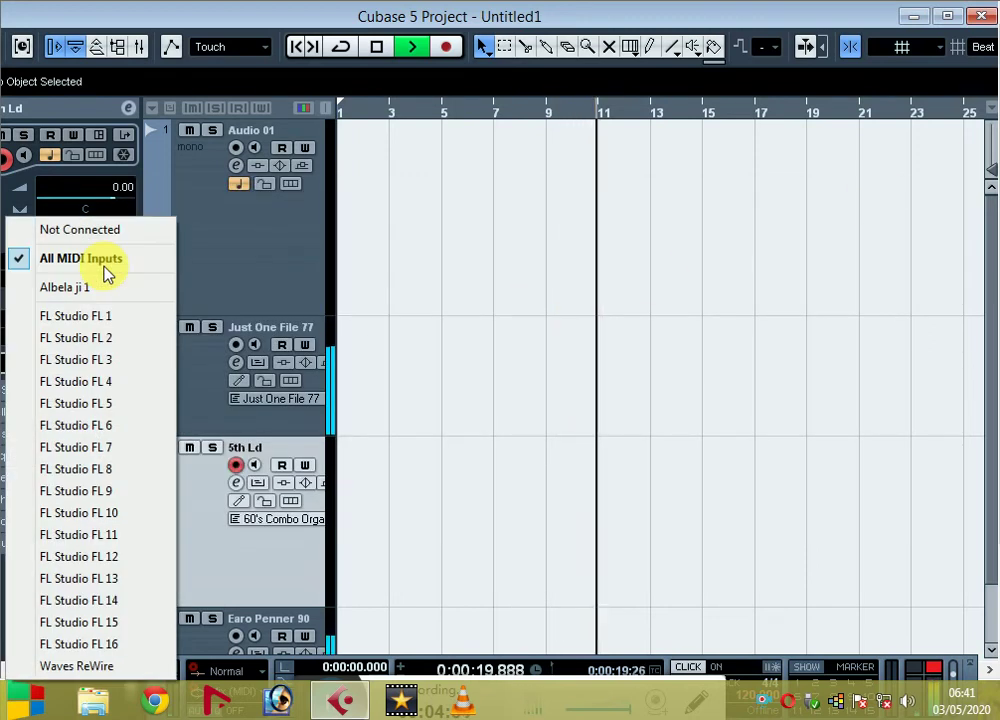
pyautogui.click(258, 278)
pyautogui.click(70, 279)
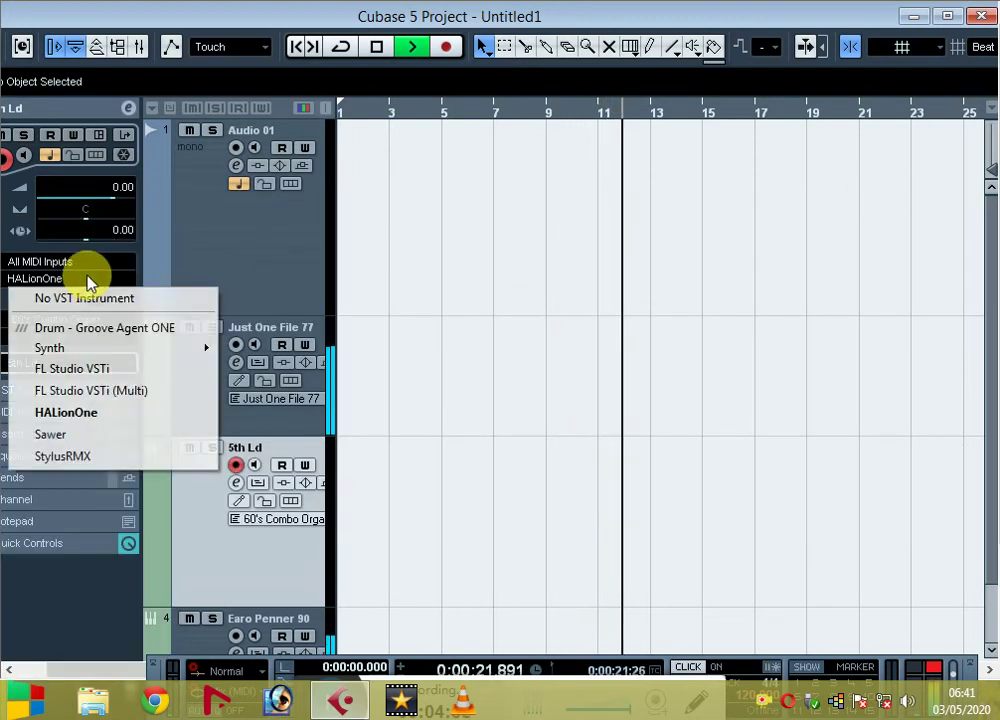
pyautogui.click(83, 330)
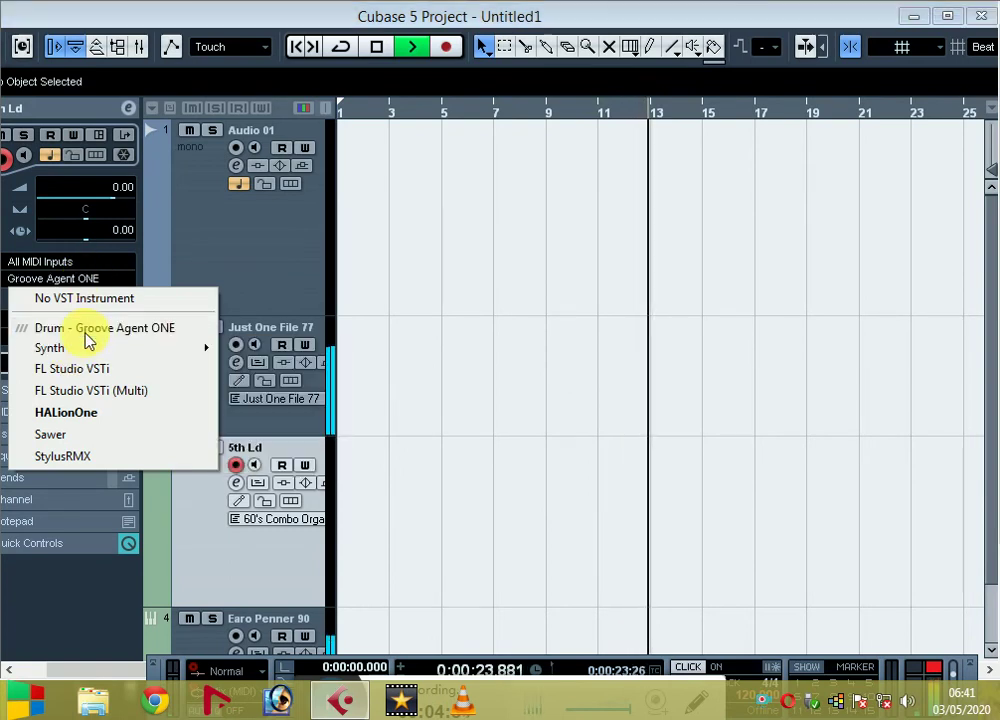
# - Examine the Groove Agent ONE editor, try its G#1 pad and close the editor
pyautogui.click(467, 412)
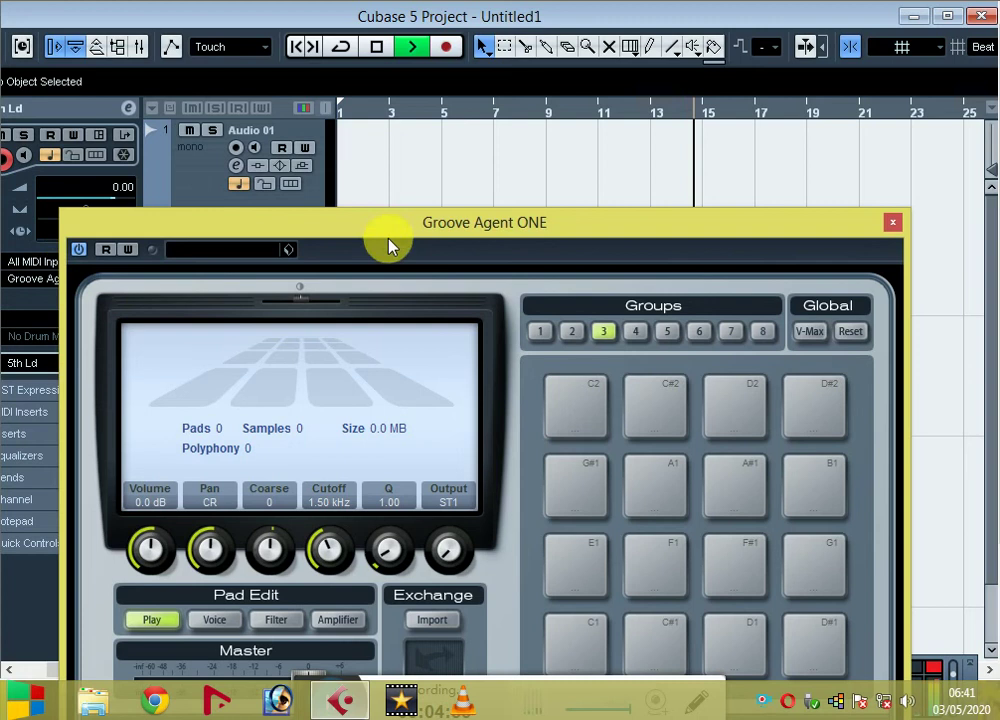
pyautogui.moveTo(388, 246); pyautogui.dragTo(404, 57)
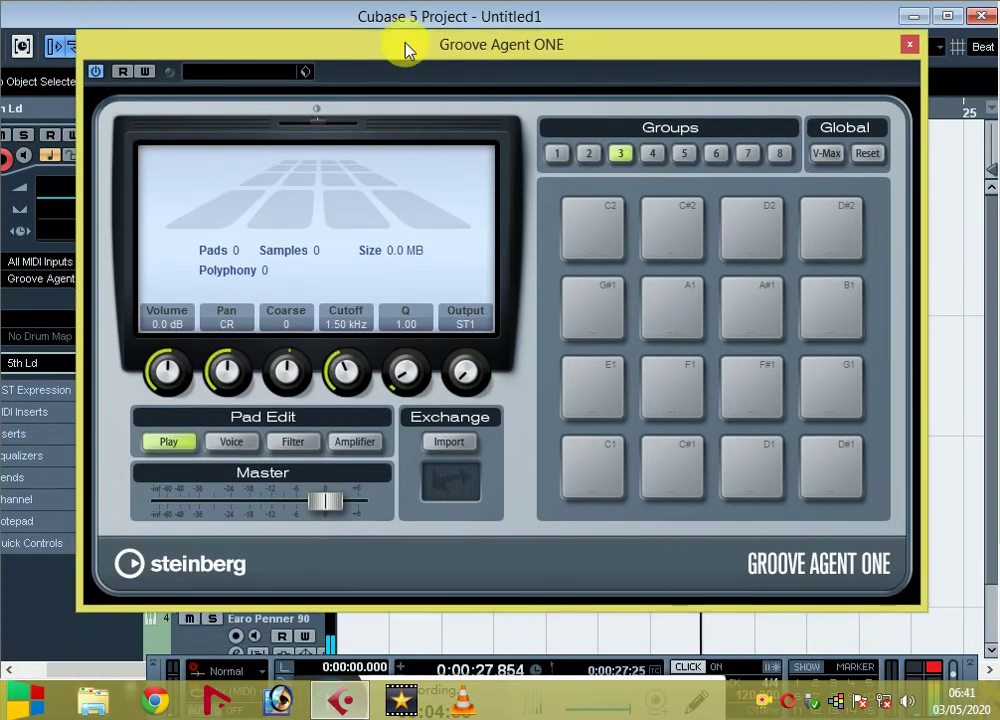
pyautogui.click(597, 308)
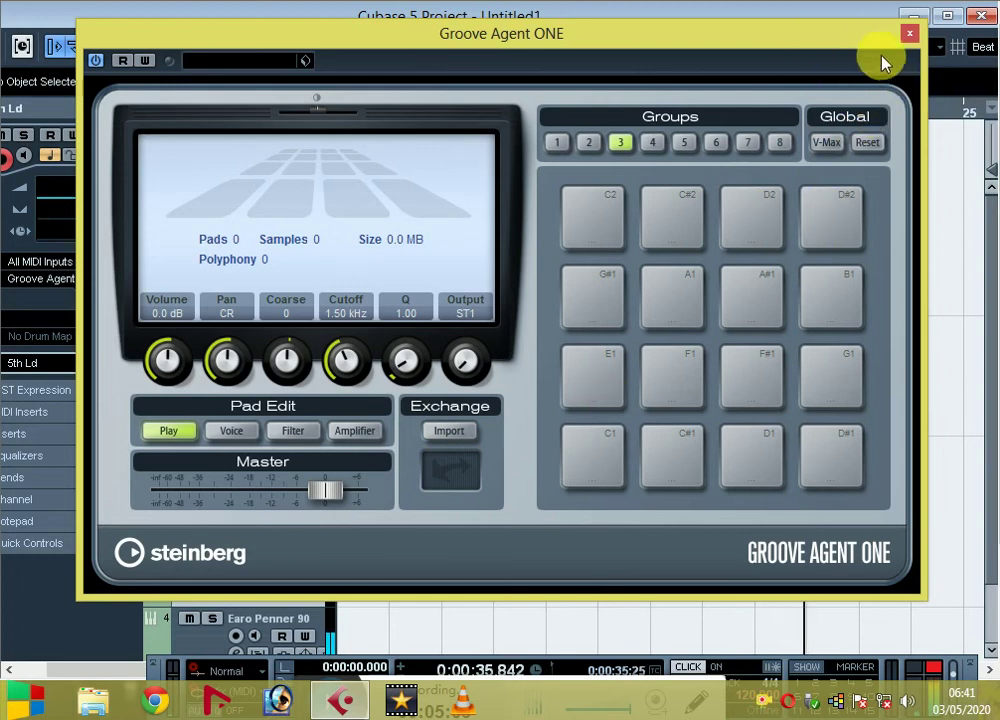
pyautogui.click(907, 38)
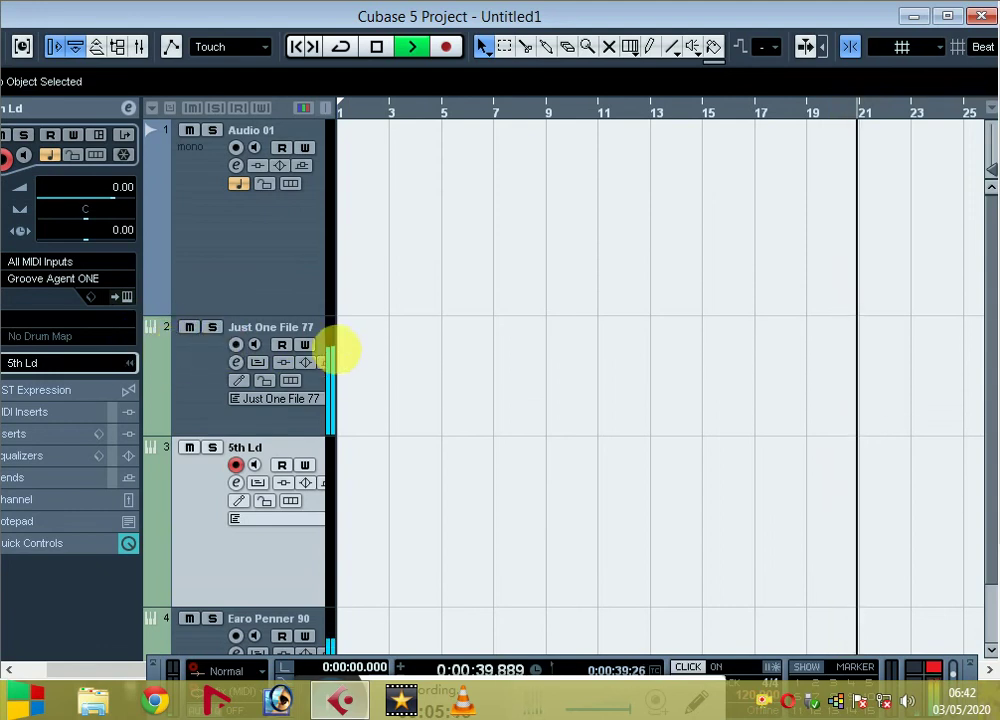
# - Widen the track list, turn off record enable on the 5th Ld track and stop playback
pyautogui.moveTo(343, 351); pyautogui.dragTo(380, 351)
pyautogui.scroll(-2, 403, 510)
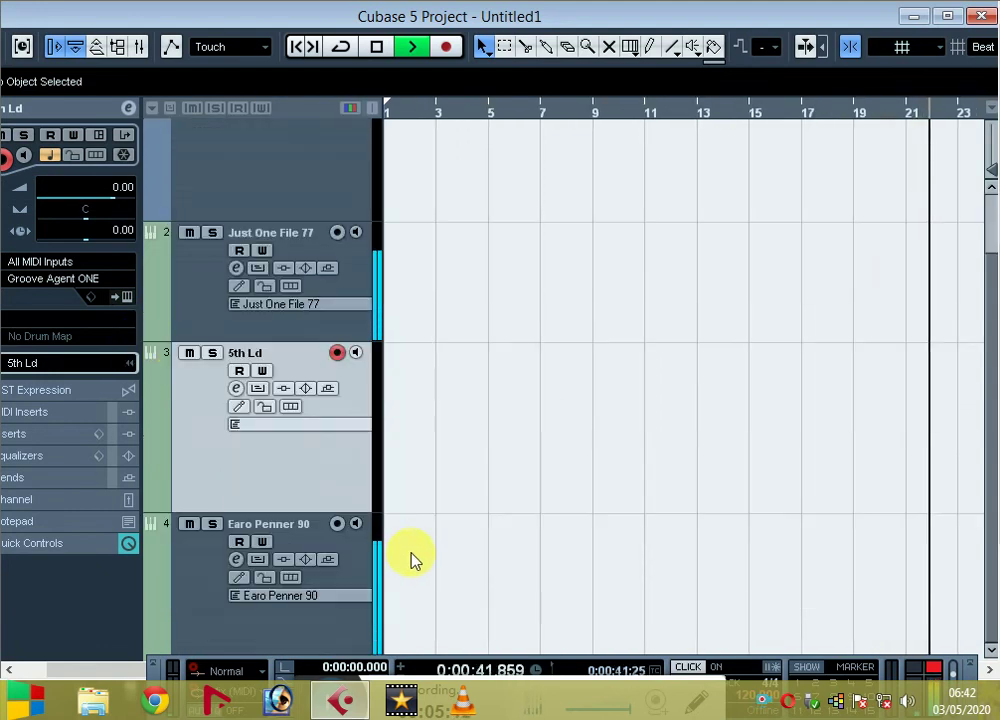
pyautogui.click(337, 352)
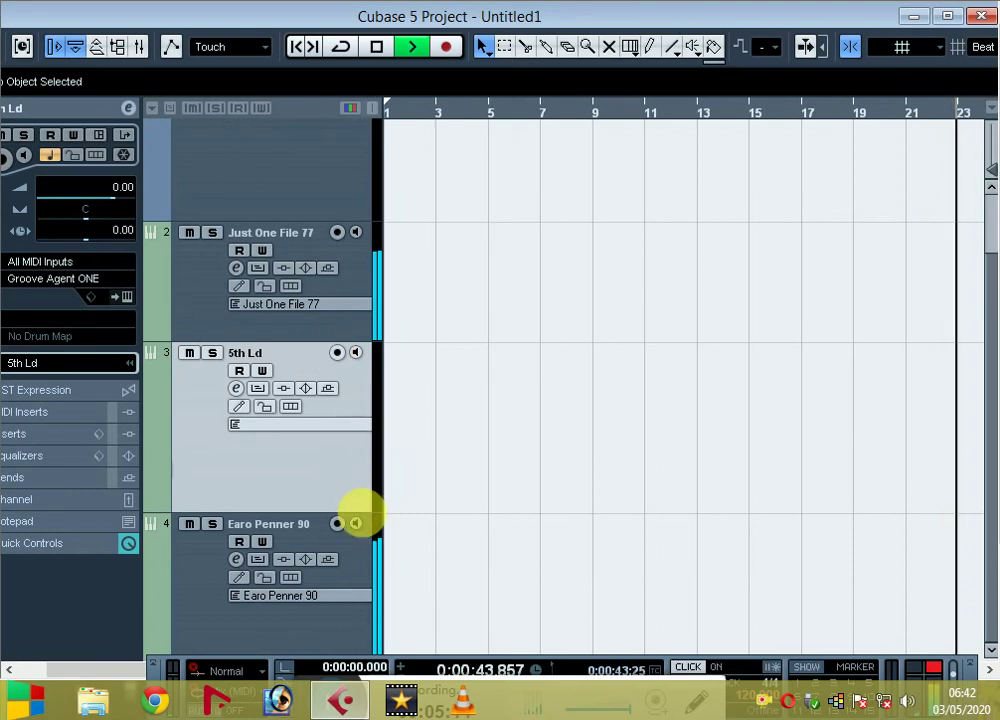
pyautogui.press('space')
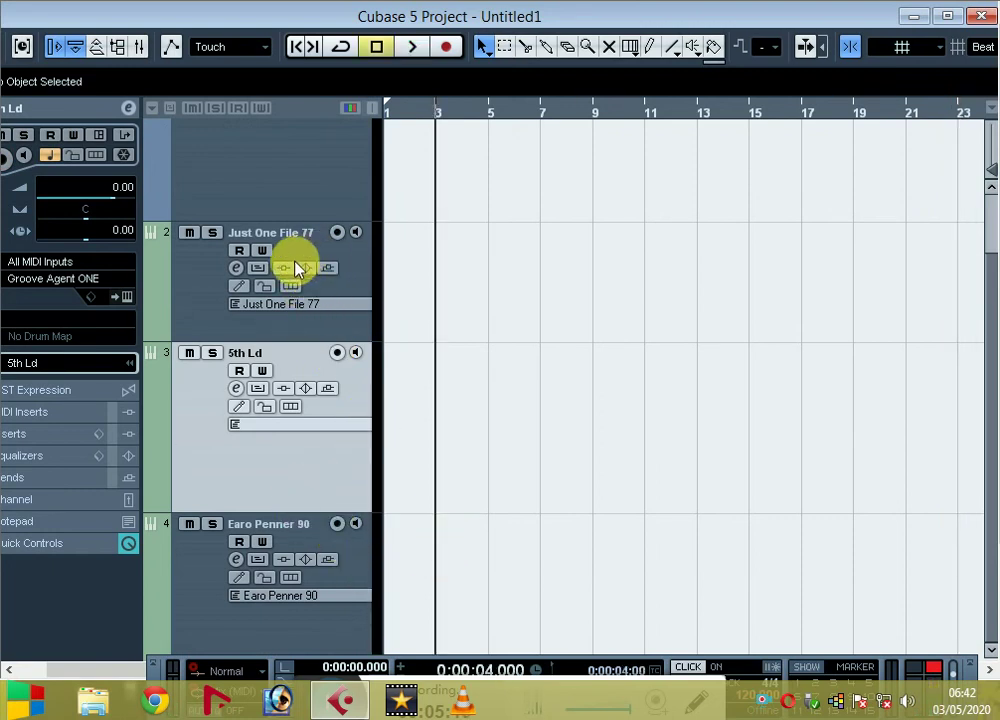
# - View the channel settings of the Just One File 77 track, with its inserts, equalizers and sends, and close them
pyautogui.click(237, 268)
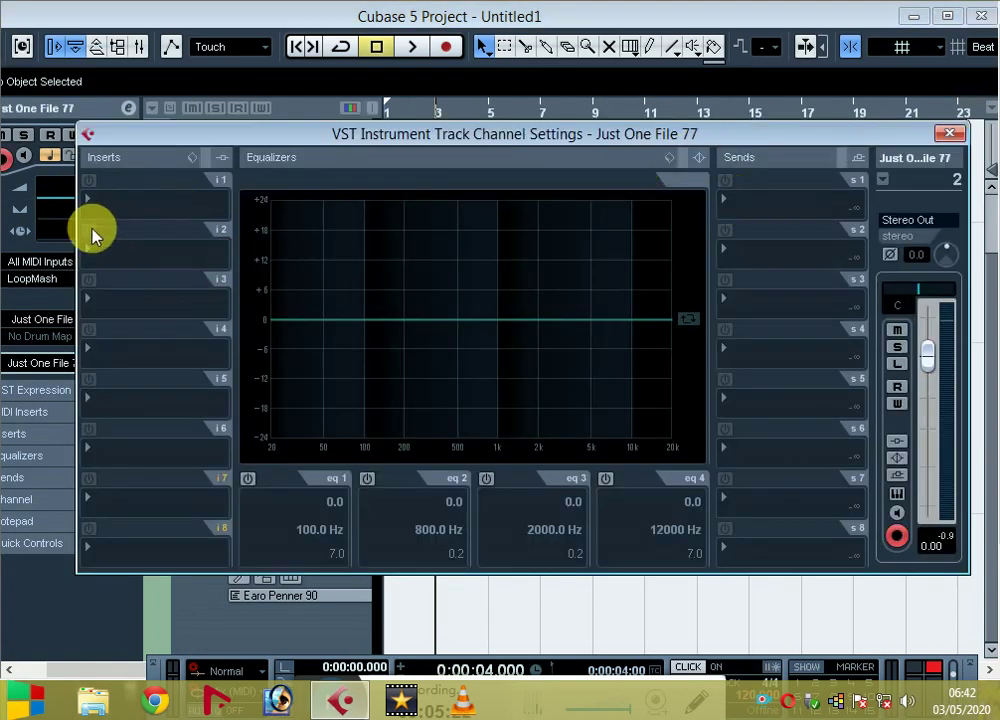
pyautogui.click(948, 133)
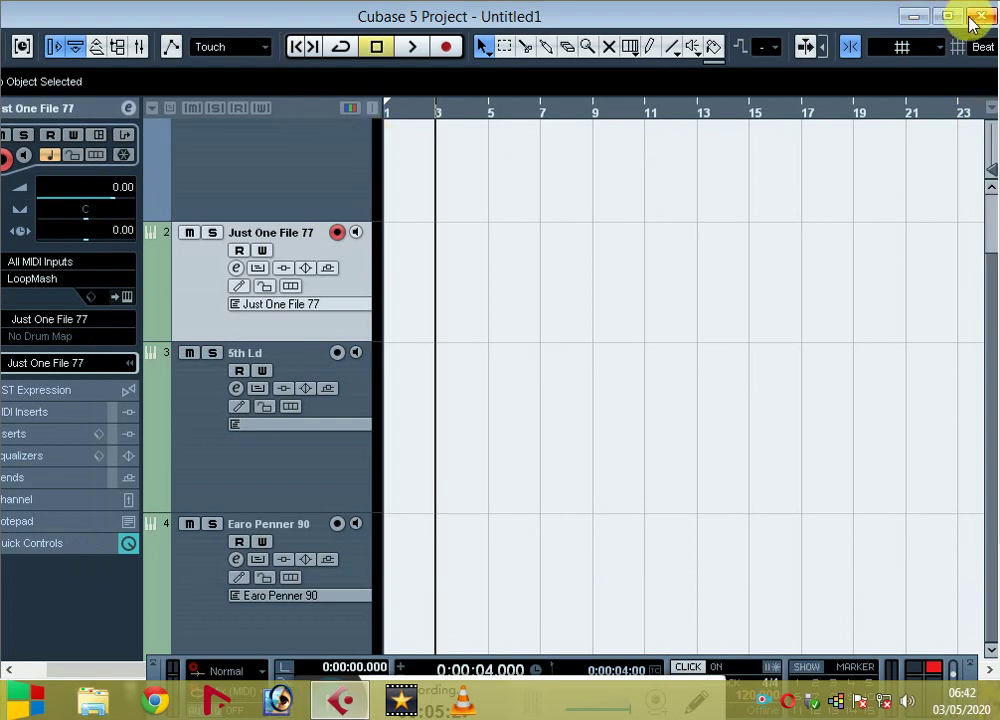
# - Close the project Untitled1 without saving it
pyautogui.hotkey('ctrl', 'w')
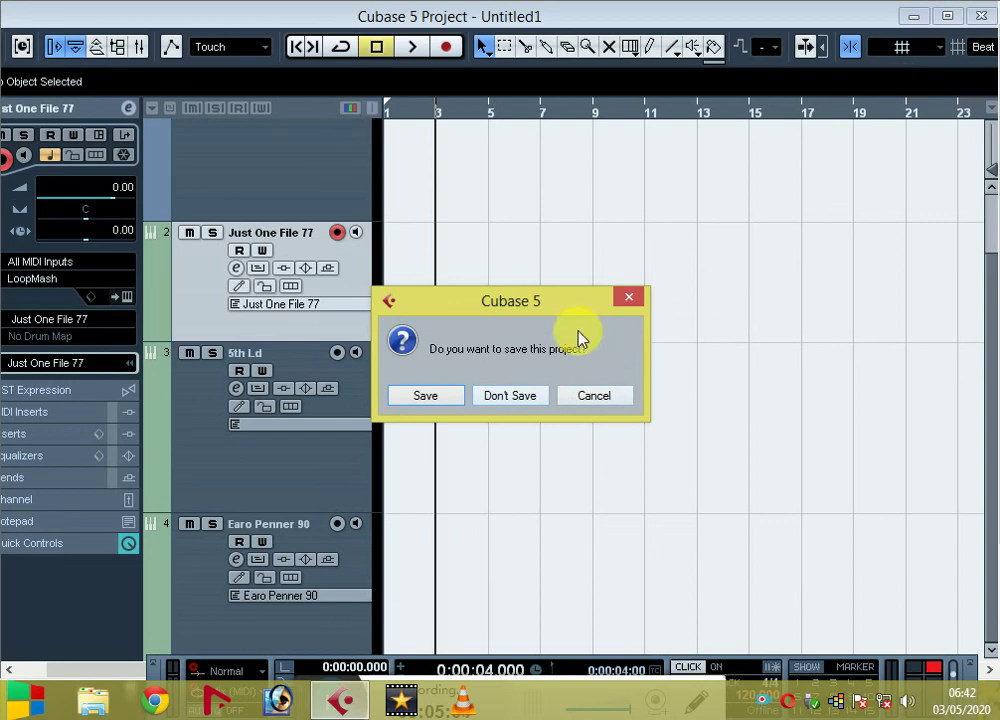
pyautogui.click(634, 301)
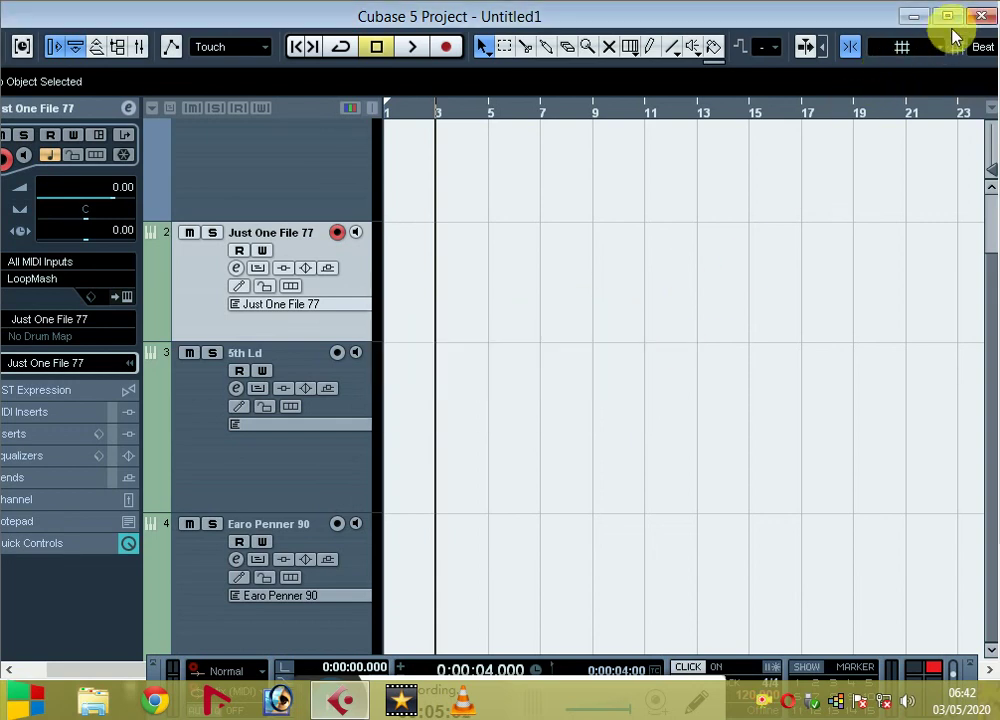
pyautogui.click(981, 16)
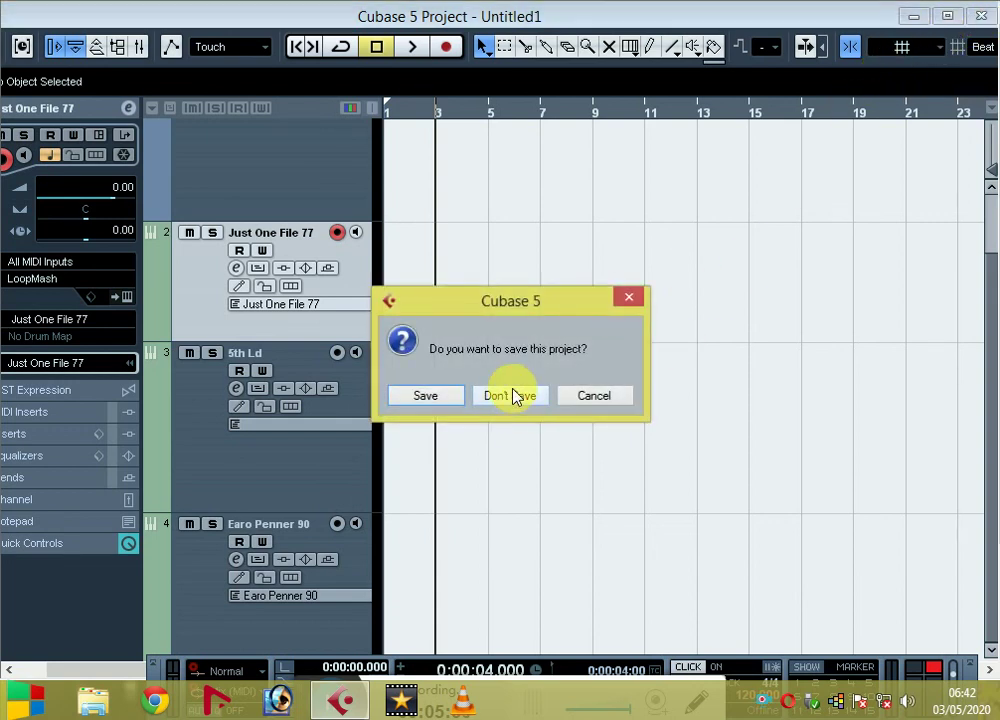
pyautogui.click(511, 395)
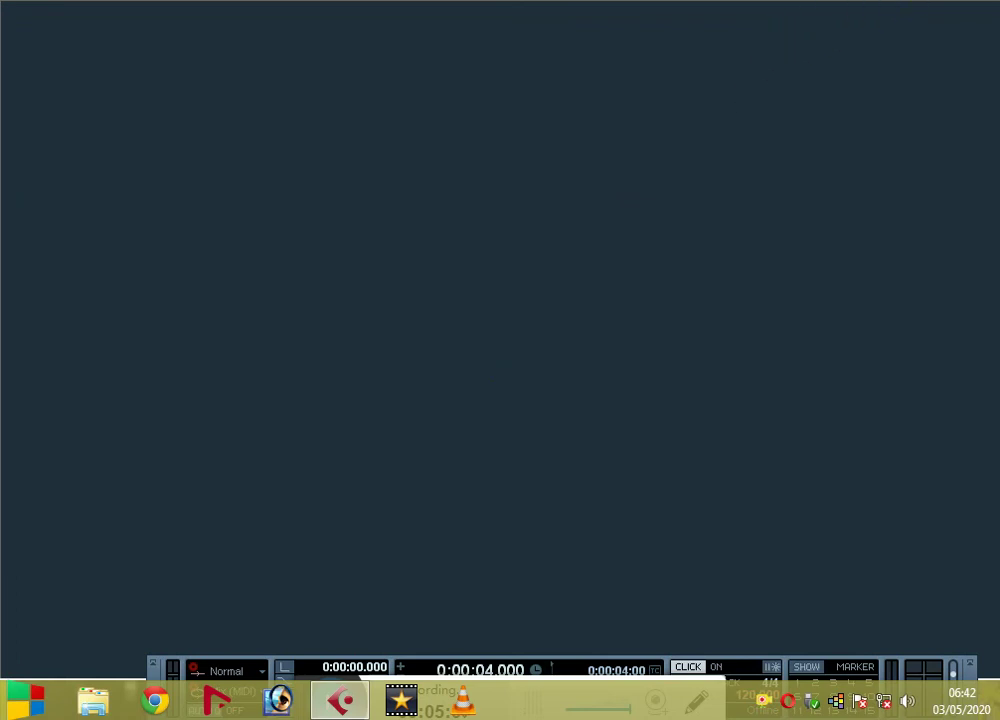